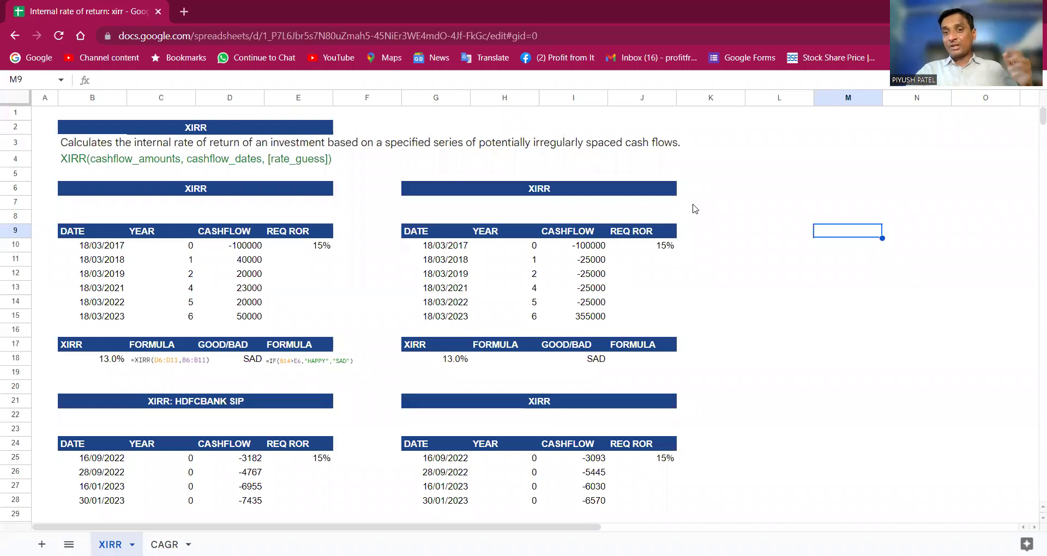
Step: Move from the XIRR heading to the CAGR sheet with its 13.2% XIRR cash-flow table
click(694, 207)
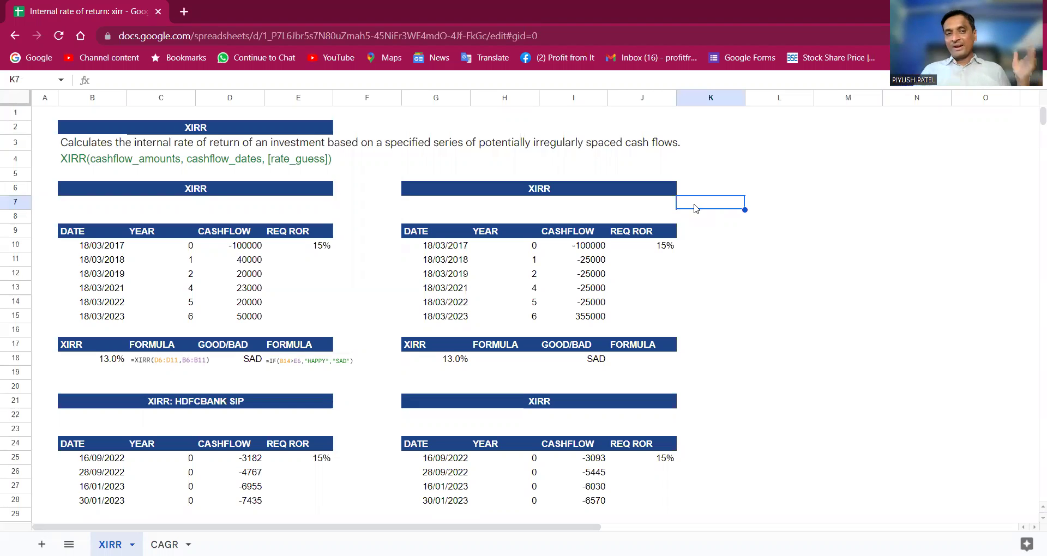
click(162, 133)
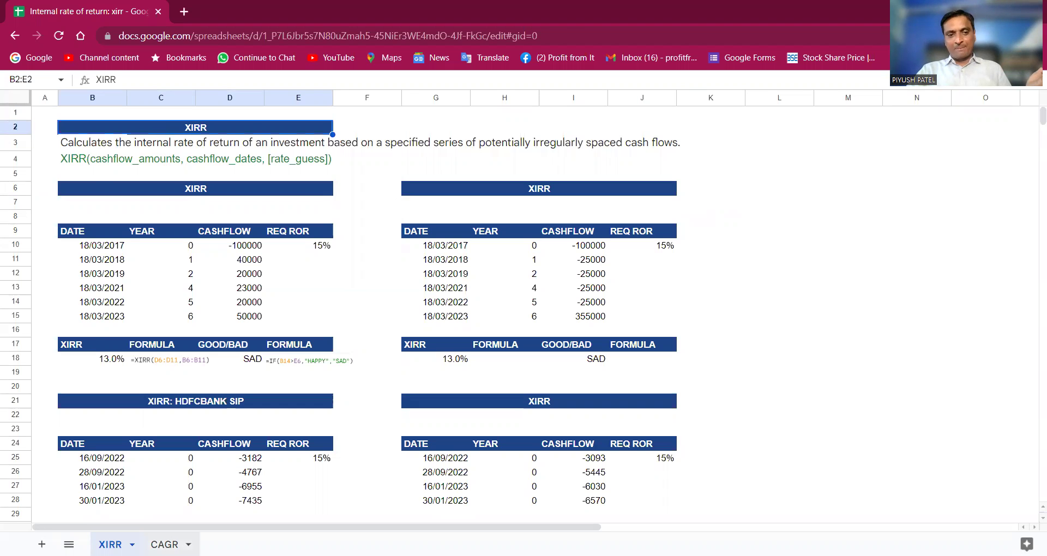
key(ctrl+Page_Down)
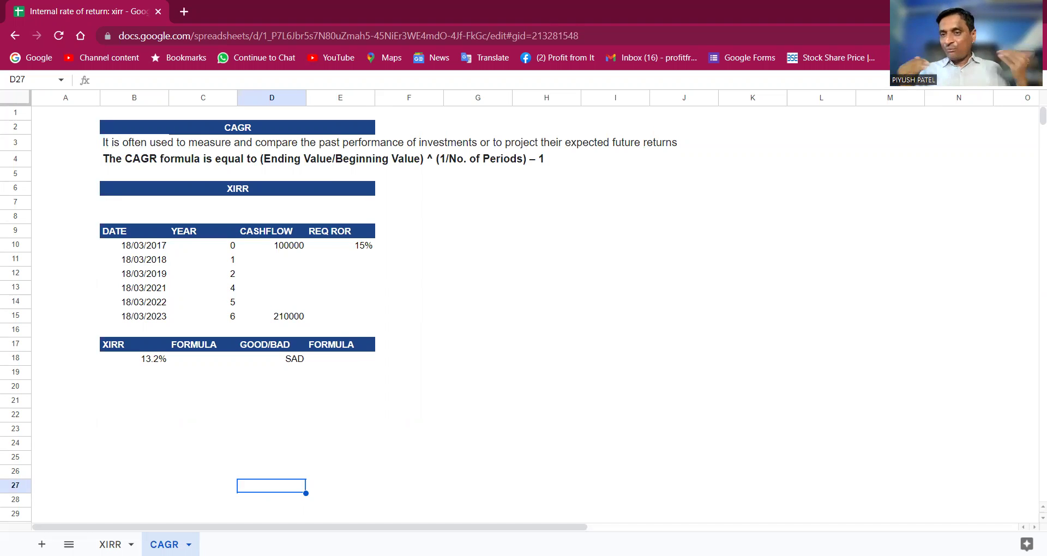
click(167, 252)
click(266, 253)
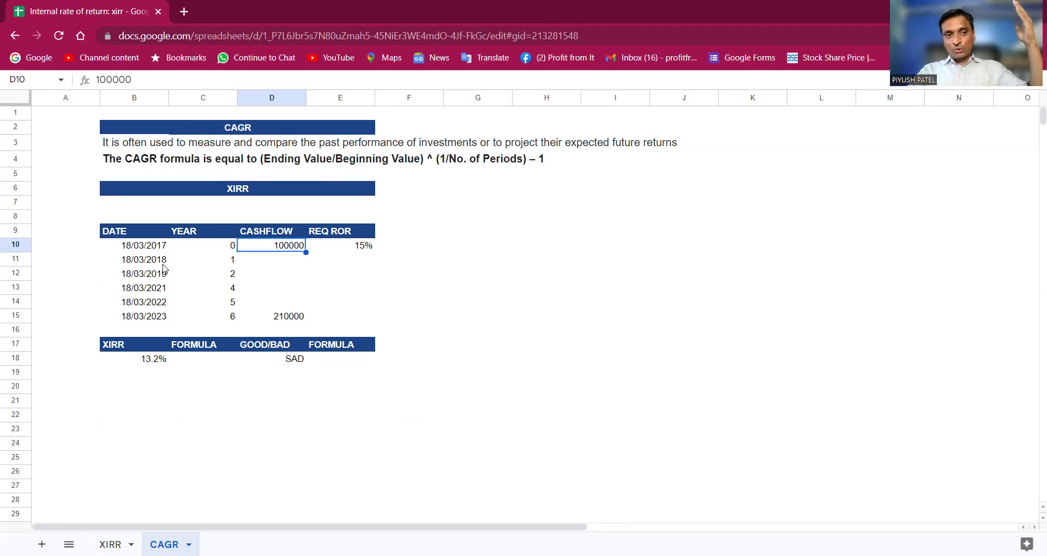
click(158, 320)
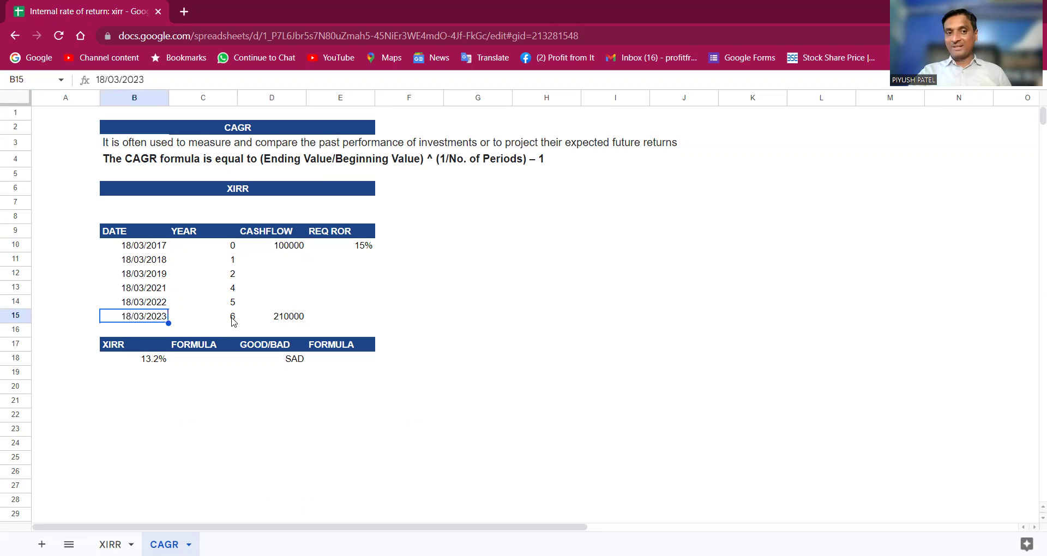
click(224, 323)
click(297, 319)
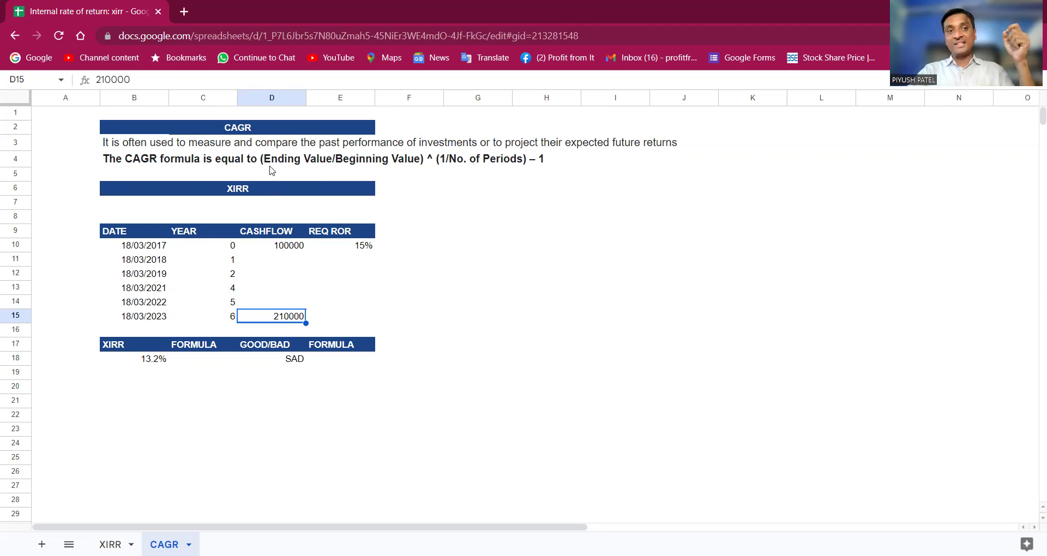
click(256, 131)
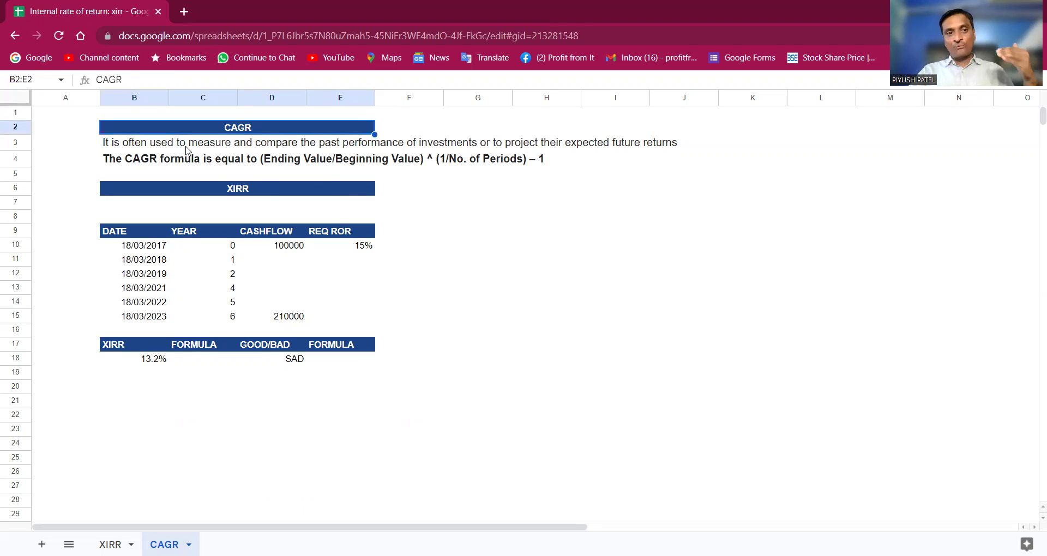
click(186, 147)
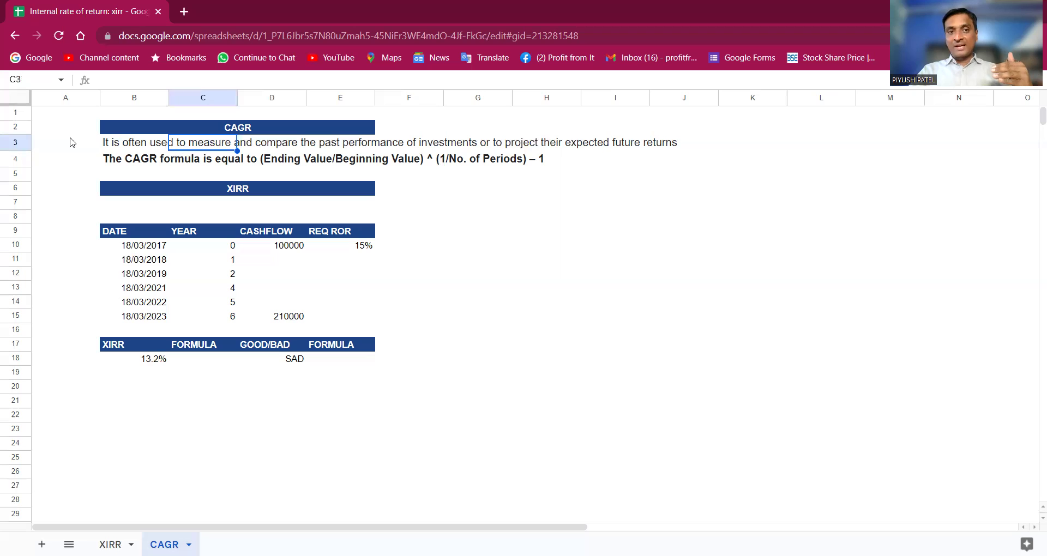
click(402, 221)
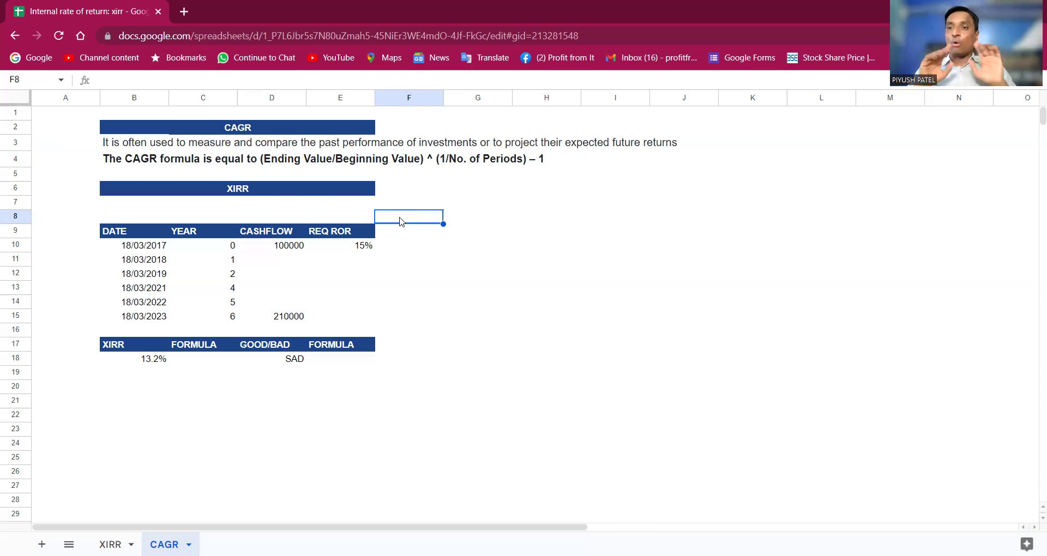
key(Down)
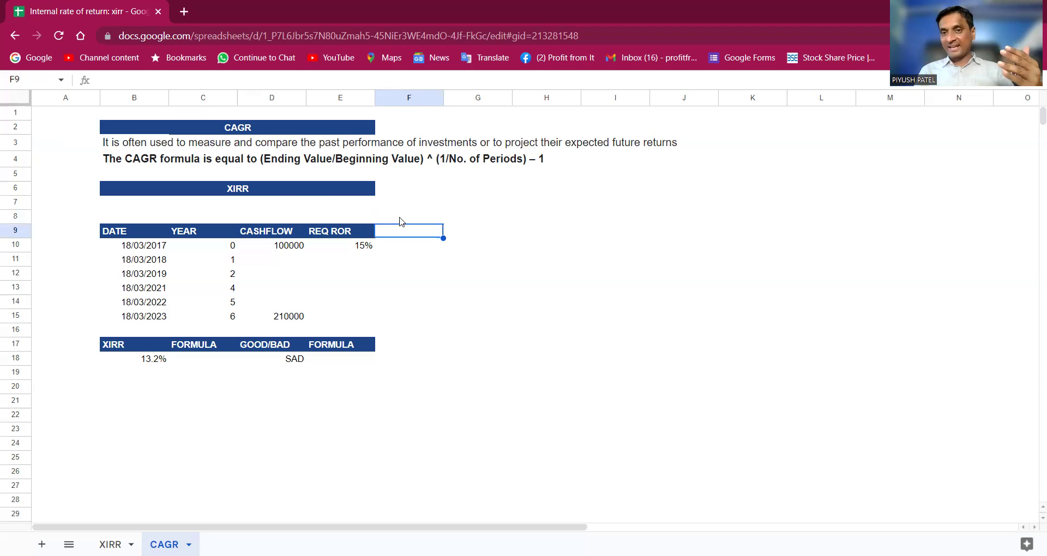
key(Down)
key(Down)
key(Down)
key(Left)
key(Left)
key(Left)
key(Up)
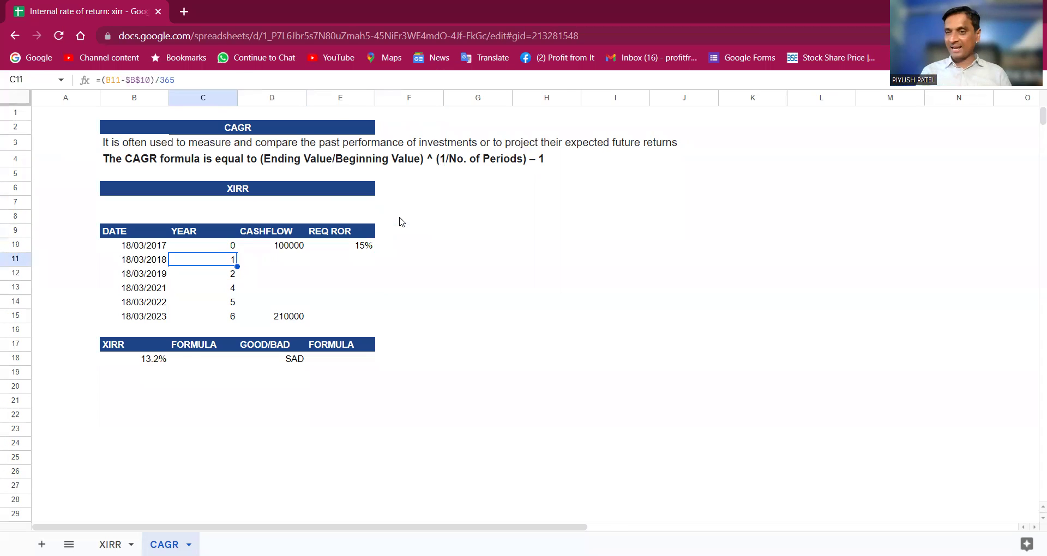
key(Up)
key(Left)
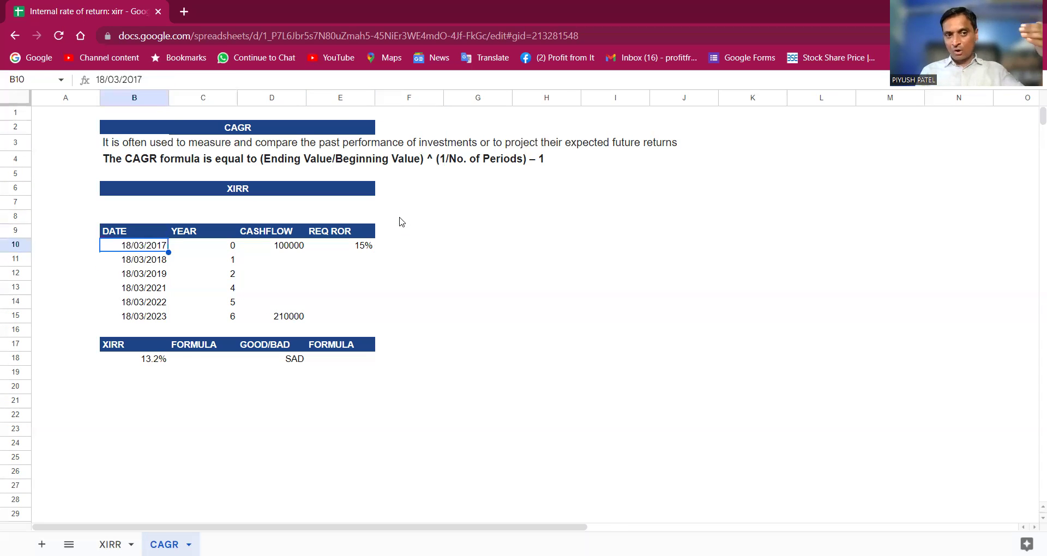
key(ctrl+Down)
key(Down)
key(Up)
key(Up)
key(Up)
key(Up)
key(Up)
key(Up)
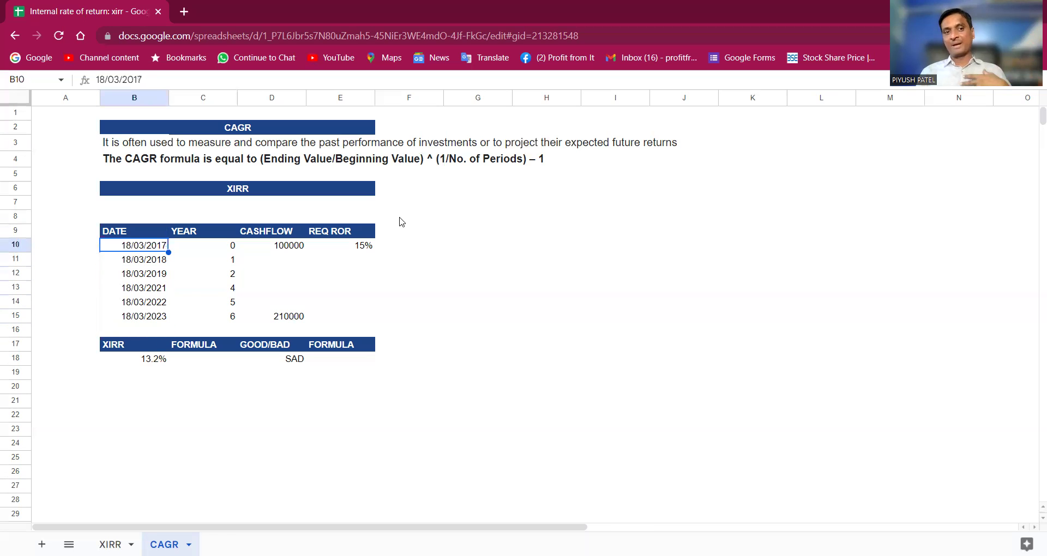
key(Right)
key(Right)
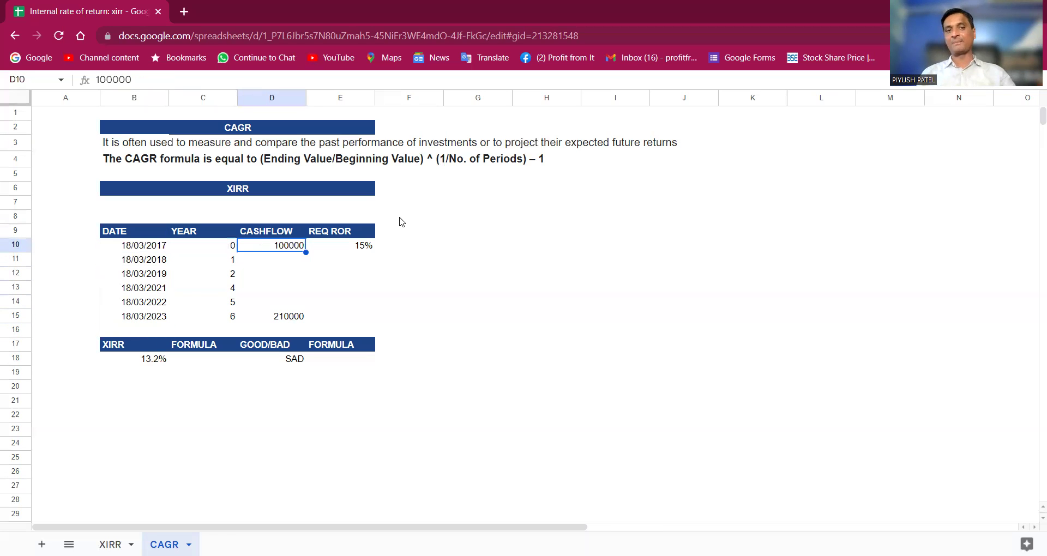
key(Down)
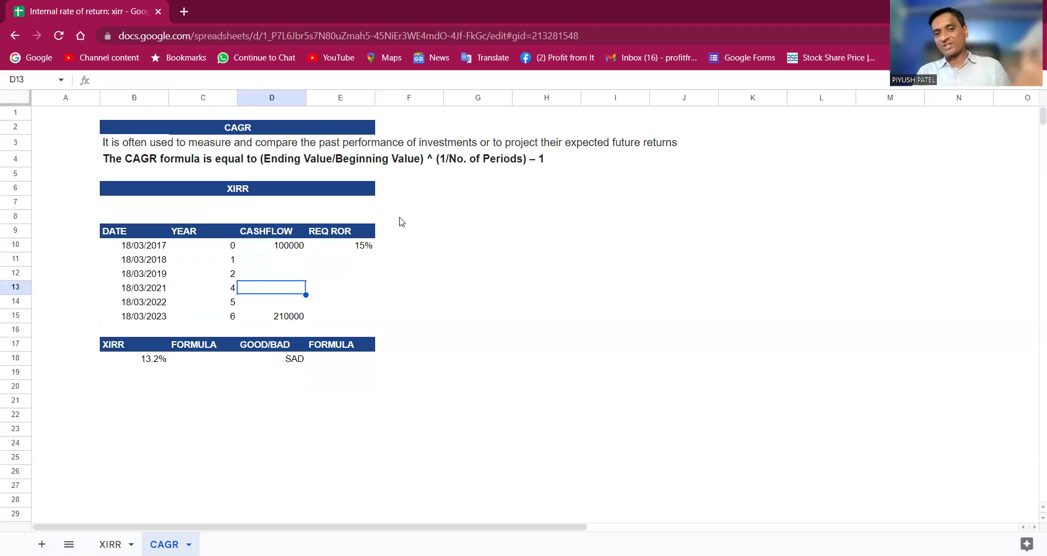
key(Down)
key(Down)
key(Left)
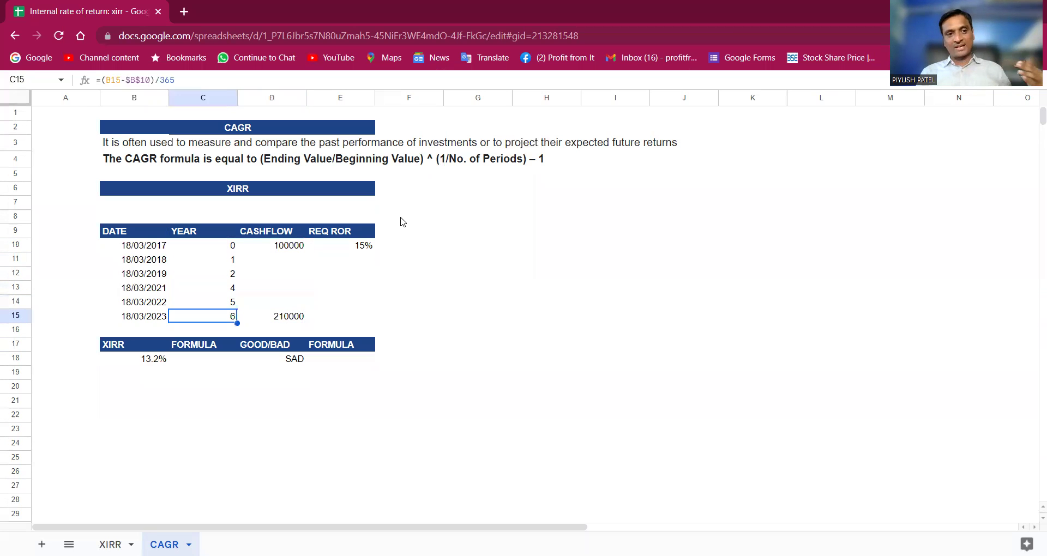
key(Right)
key(Right)
key(Up)
key(Up)
key(Up)
key(Up)
key(Up)
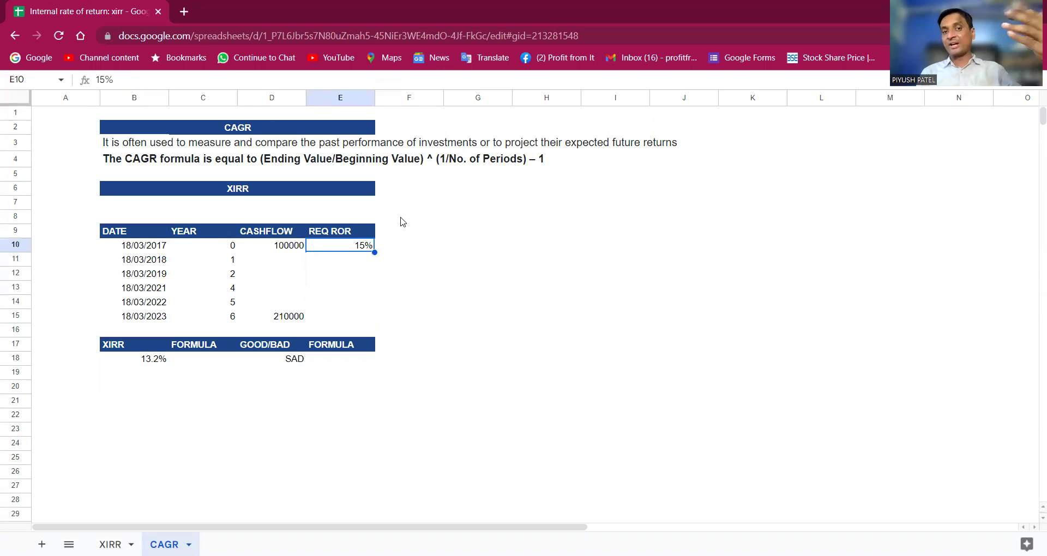
key(Down)
key(Down)
key(Down)
key(Down)
key(Down)
key(Down)
key(Down)
key(Down)
key(Left)
key(Left)
key(Left)
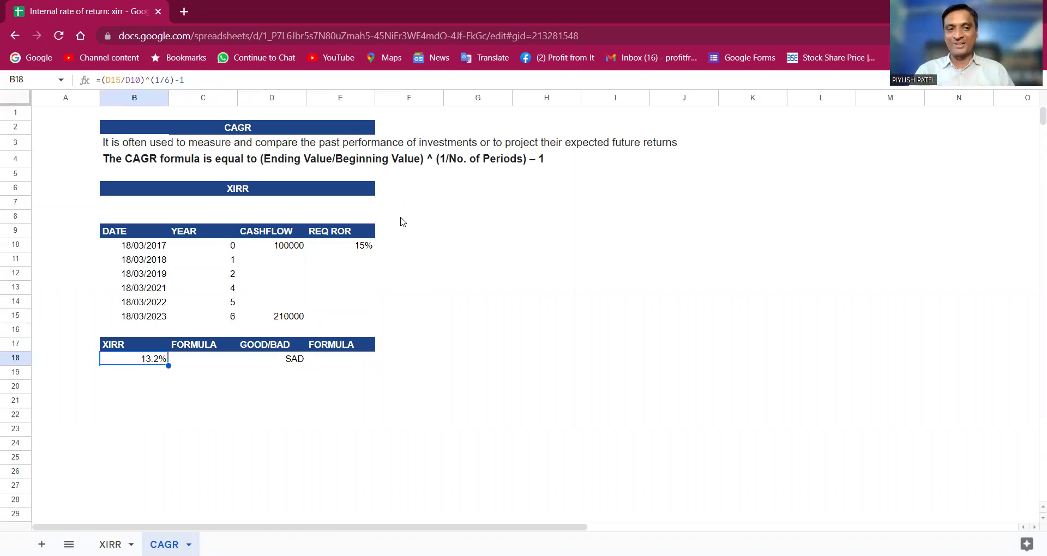
key(Down)
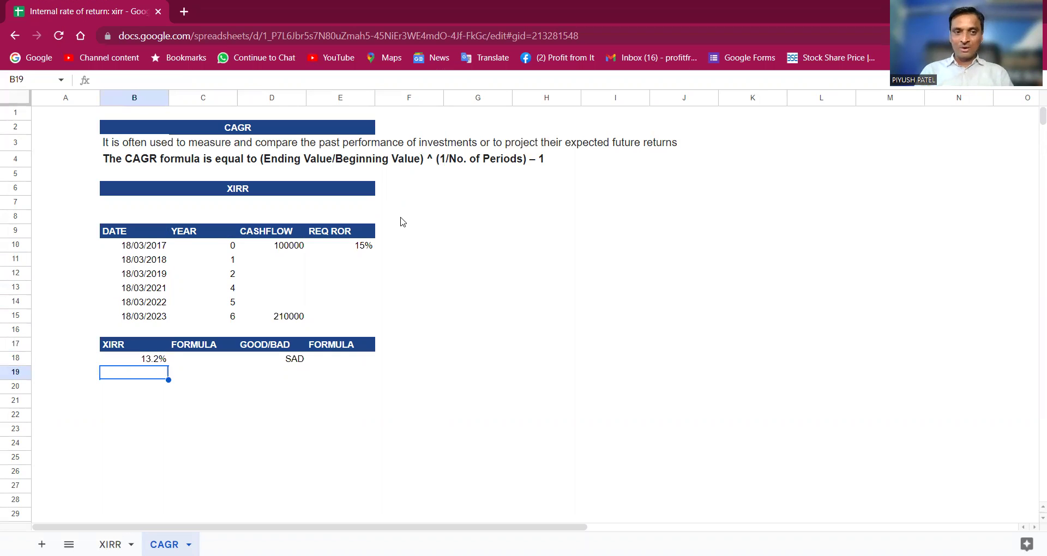
key(Down)
text(=)
key(Escape)
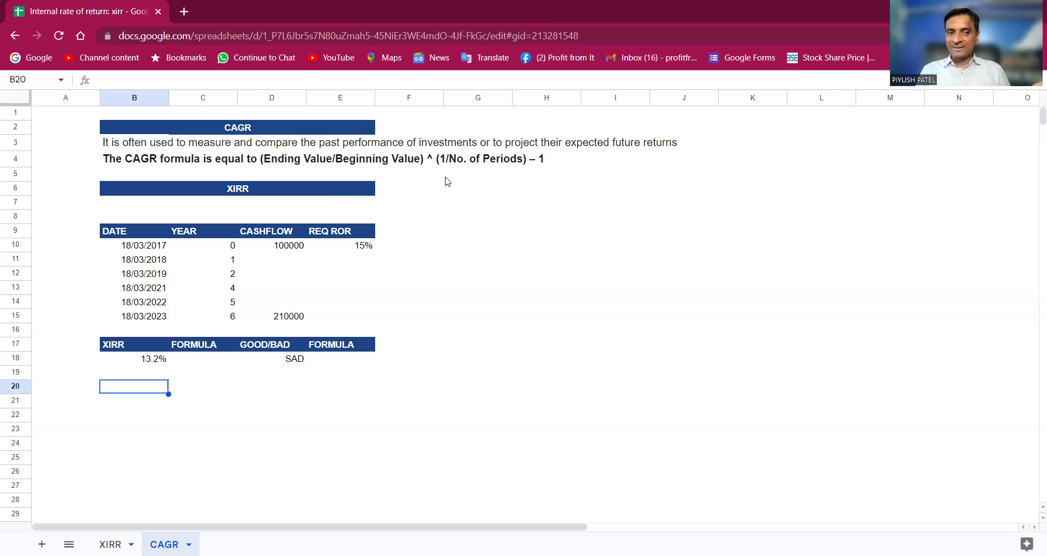
Step: Enter =(D15/D10)^(1/6)-1 in B20, returning a CAGR of 0.1316267781
text(=)
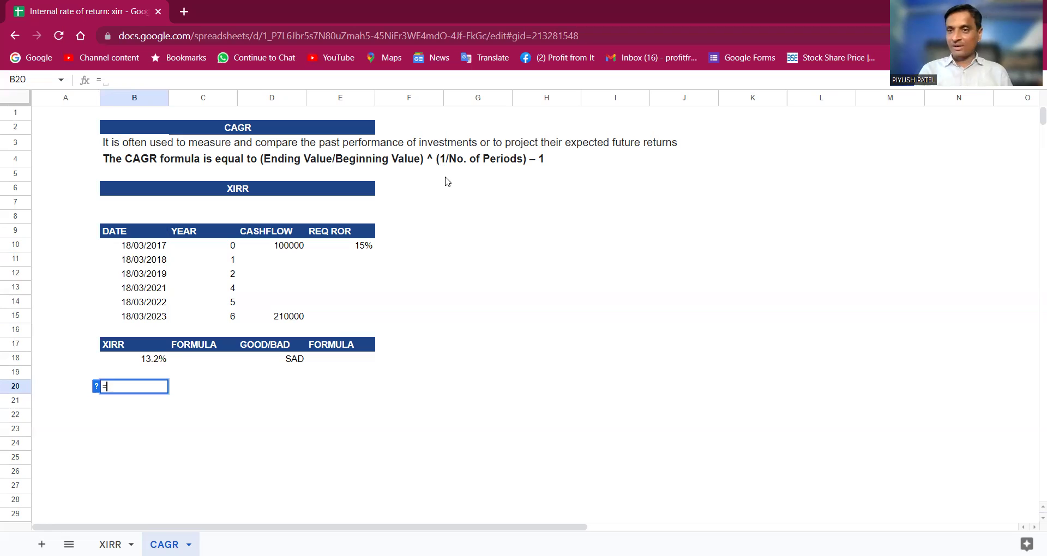
text(()
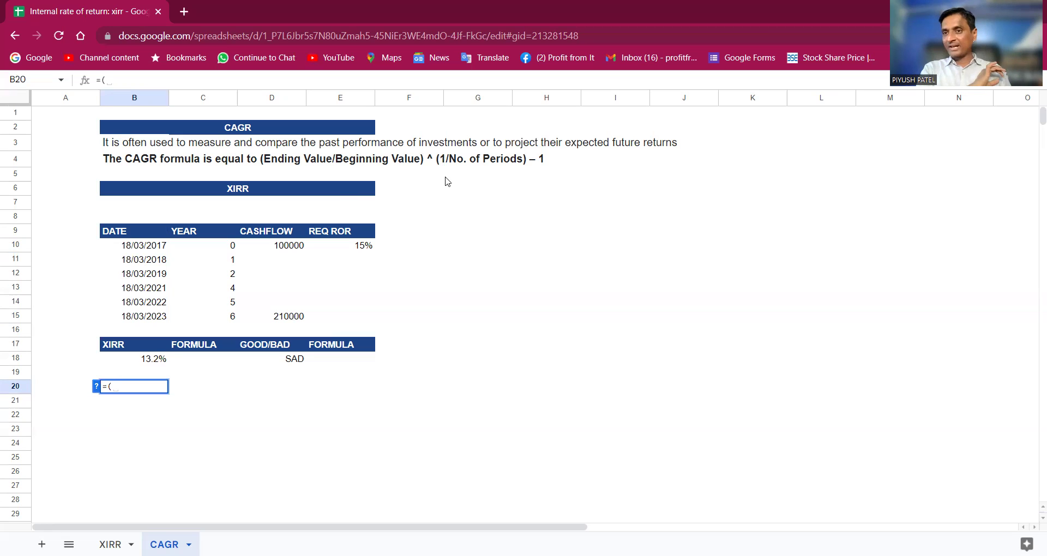
key(Up)
key(Up)
key(Up)
key(Up)
key(Up)
key(Right)
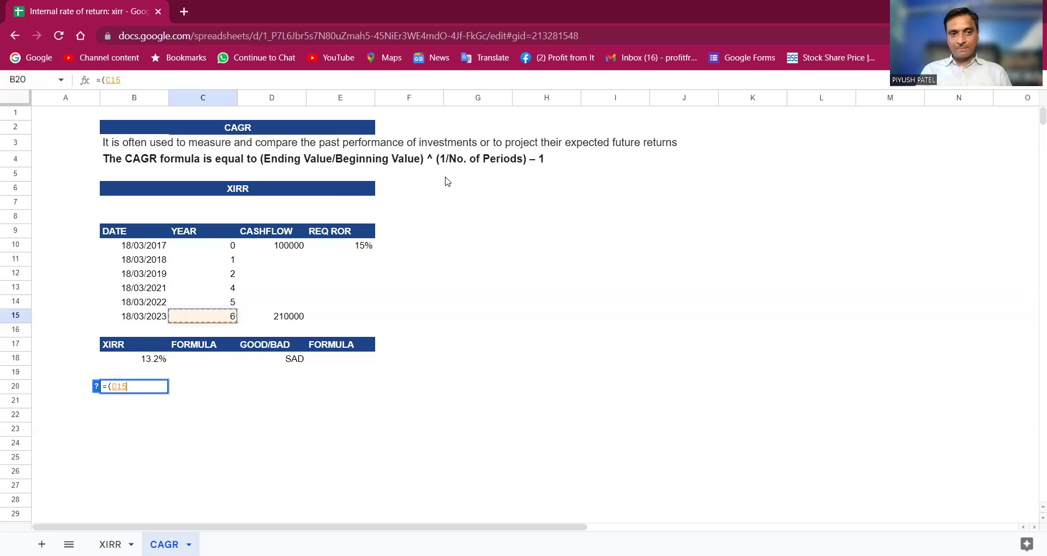
key(Right)
text(/)
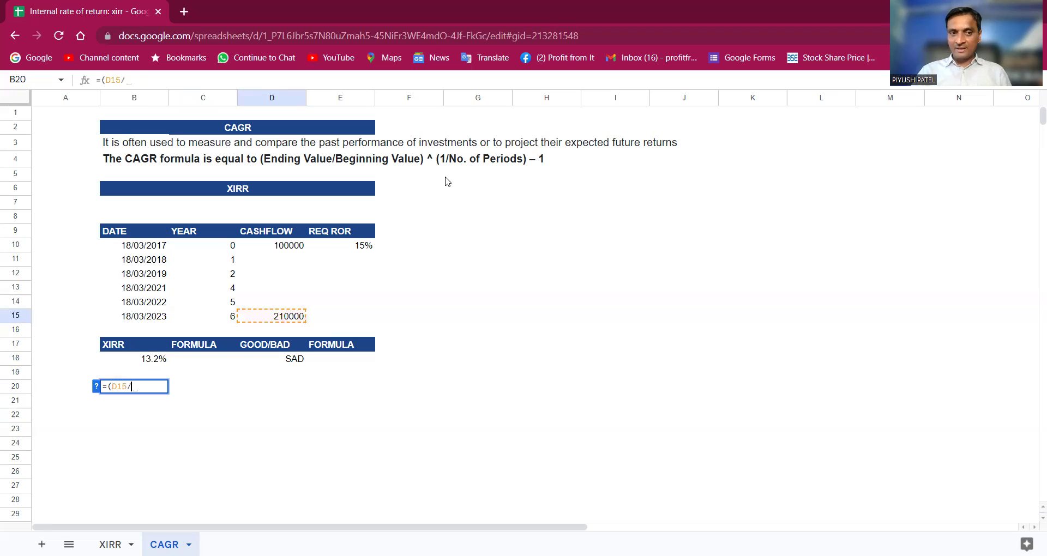
key(Up)
key(Up)
key(Up)
key(Up)
key(Up)
key(Right)
key(Right)
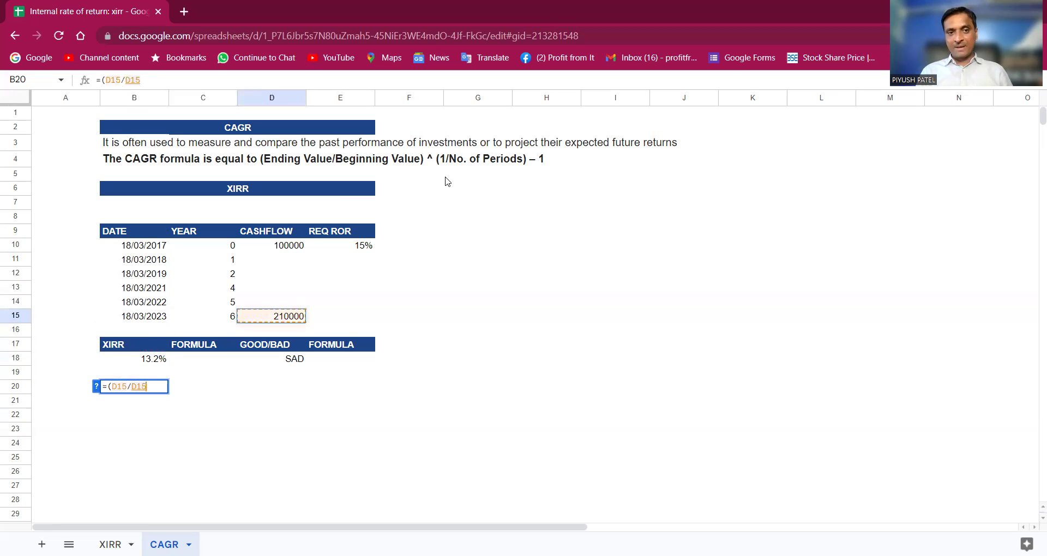
key(ctrl+Up)
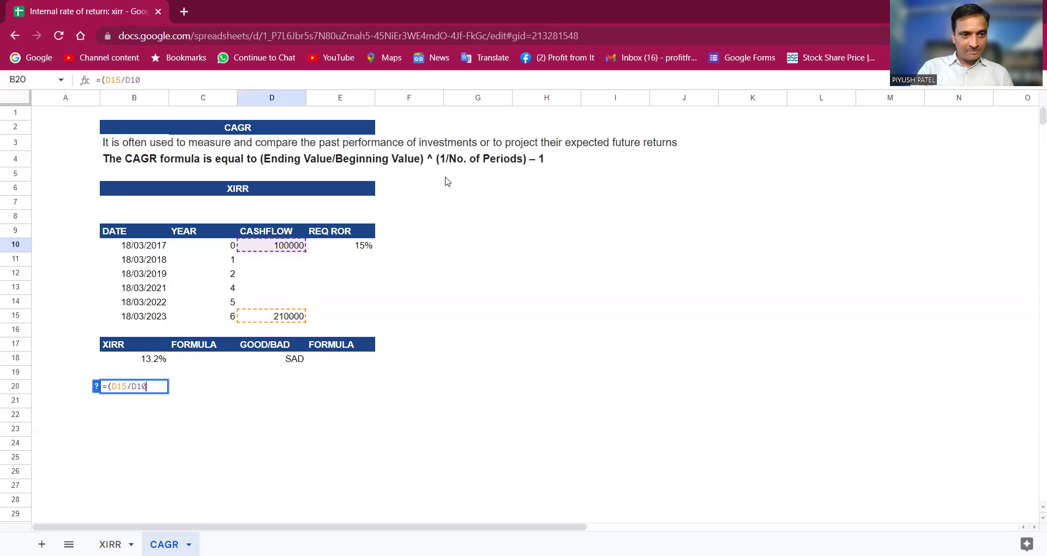
text())
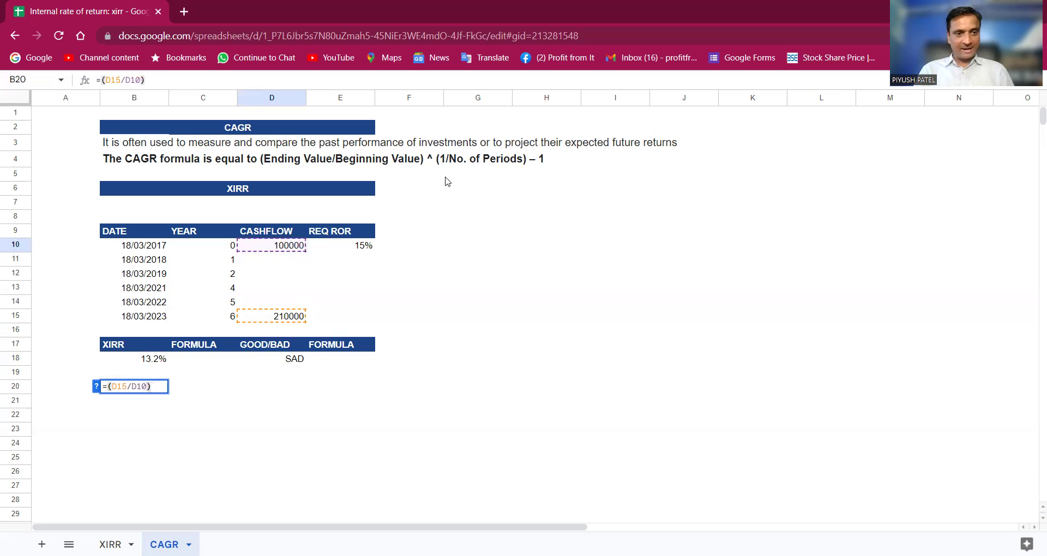
text(^(1/)
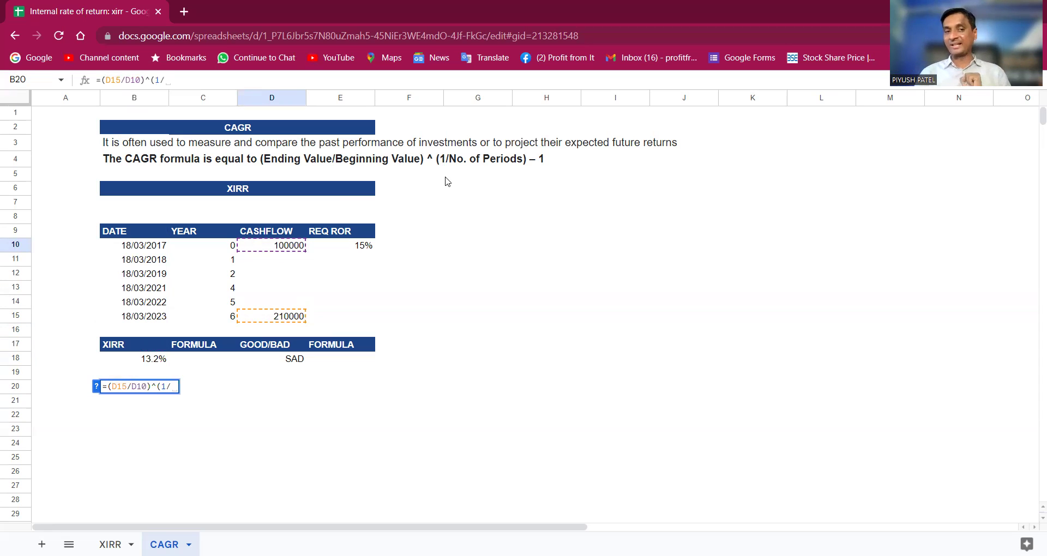
text(6)-1)
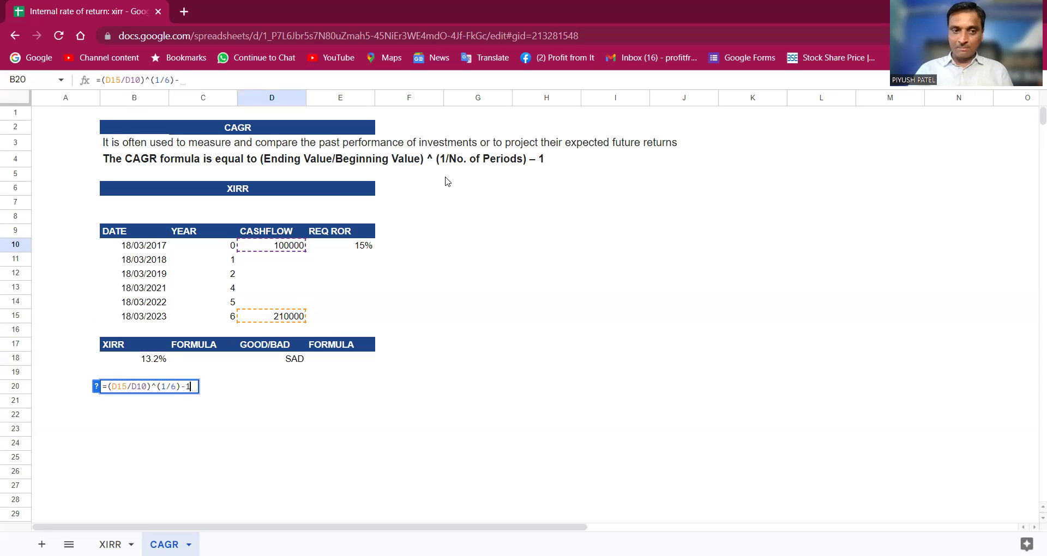
key(Return)
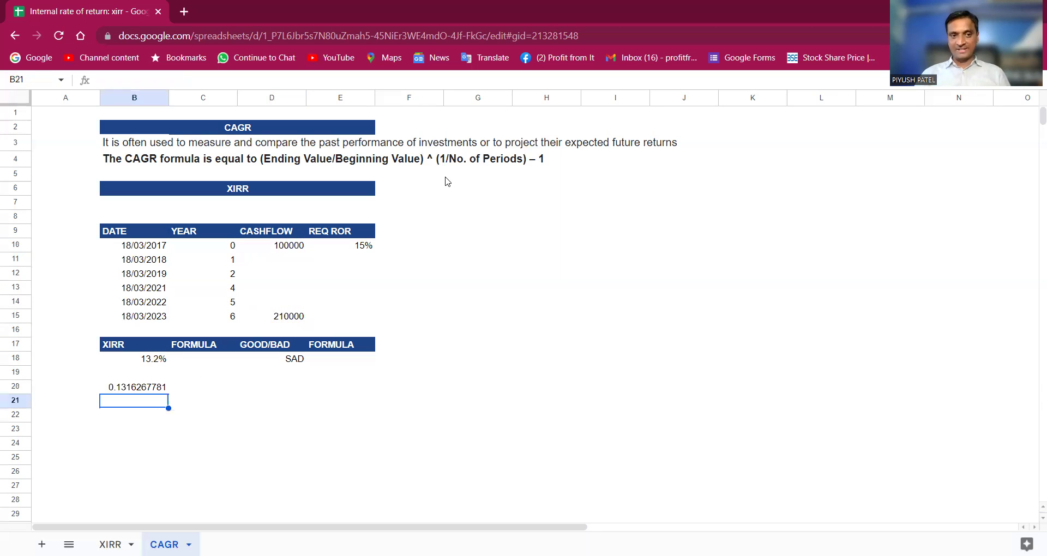
key(Up)
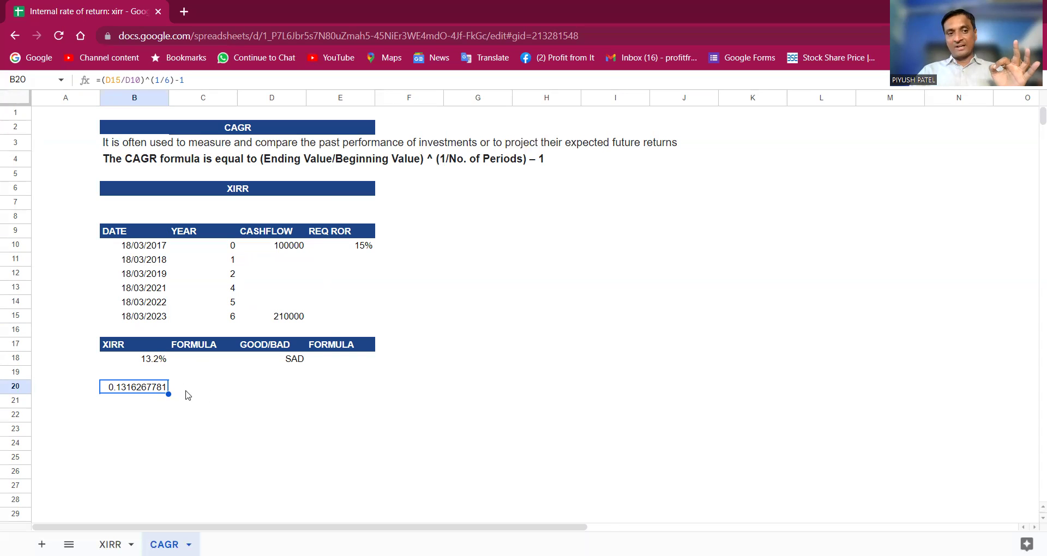
Step: Review the CAGR sheet's 13.2% XIRR, SAD verdict and 15% required return, then return to the XIRR sheet
click(153, 362)
key(Right)
key(Right)
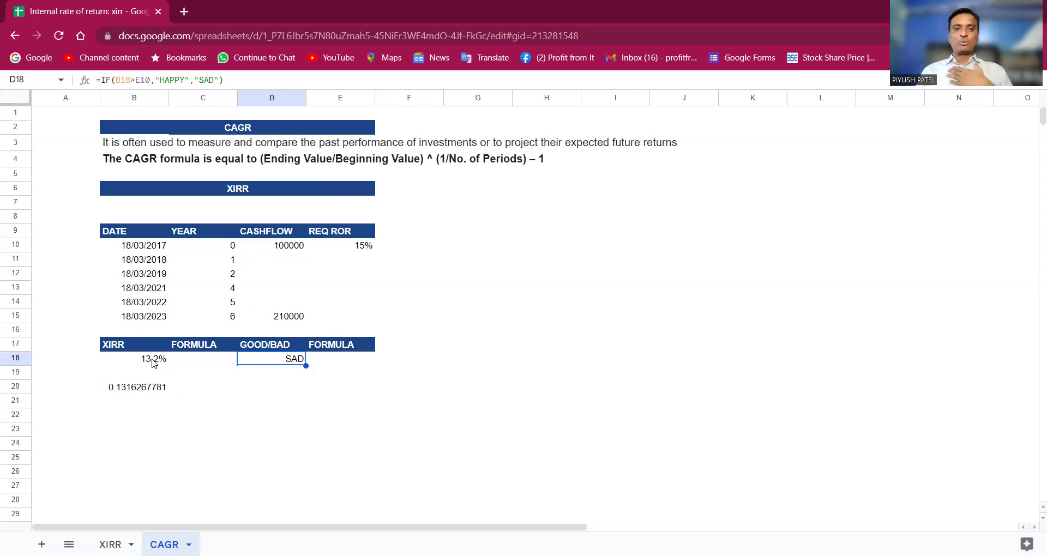
key(Right)
key(Up)
key(Up)
key(Up)
key(Up)
key(Up)
key(Up)
key(Up)
key(Down)
key(Down)
key(Down)
key(Down)
key(Down)
key(Down)
key(Down)
key(Down)
key(Left)
key(Left)
key(Left)
key(Right)
key(Right)
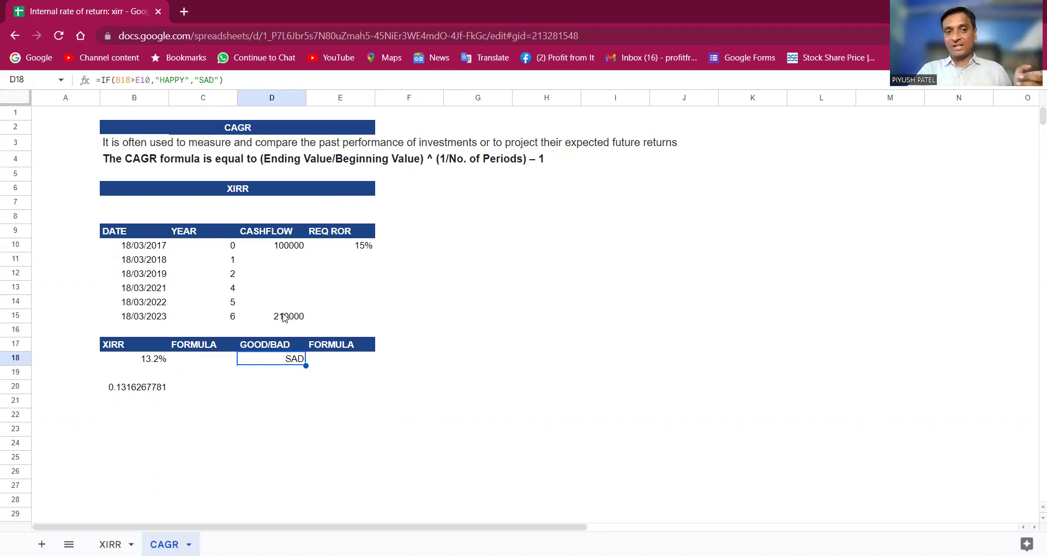
click(110, 544)
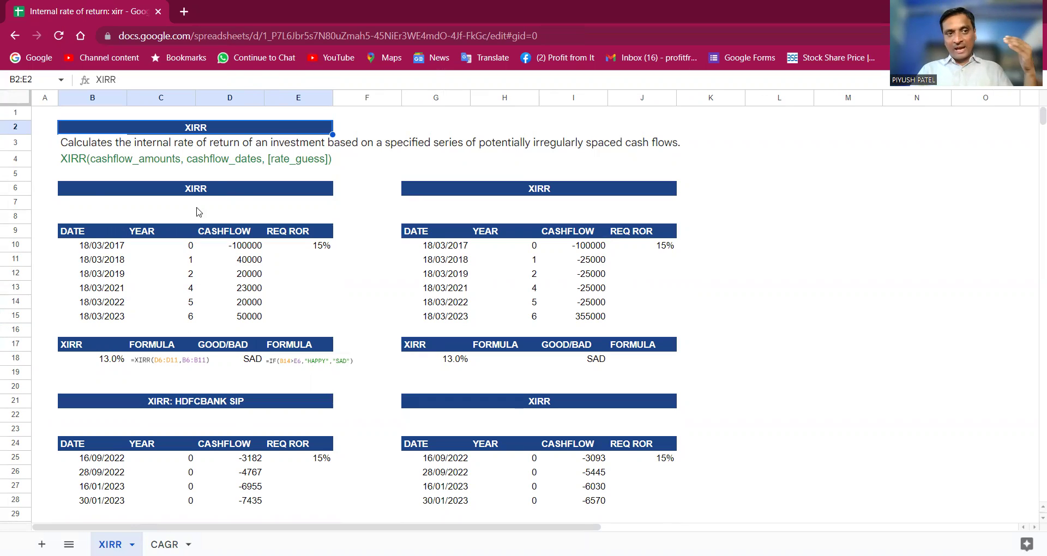
click(719, 278)
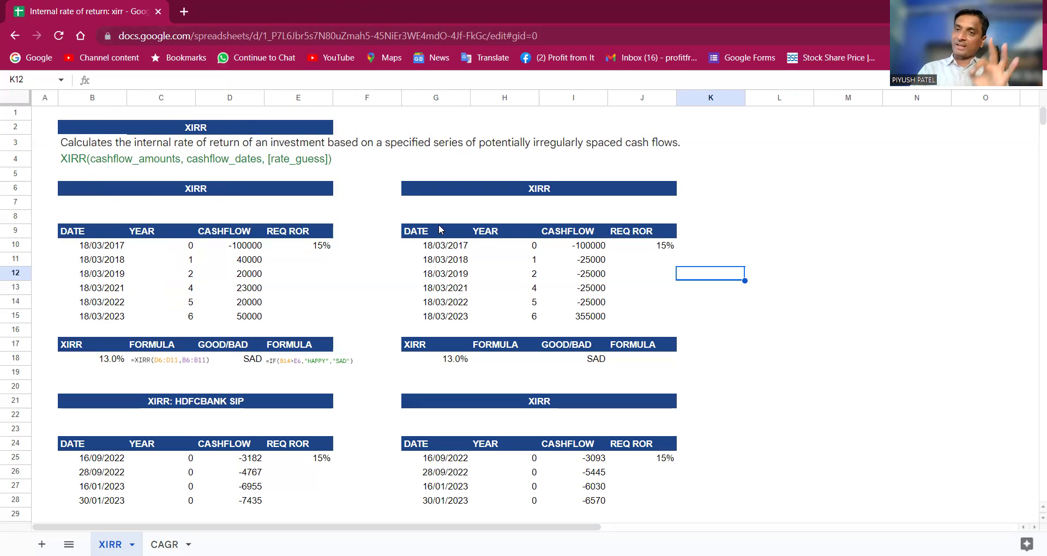
click(819, 236)
text(=)
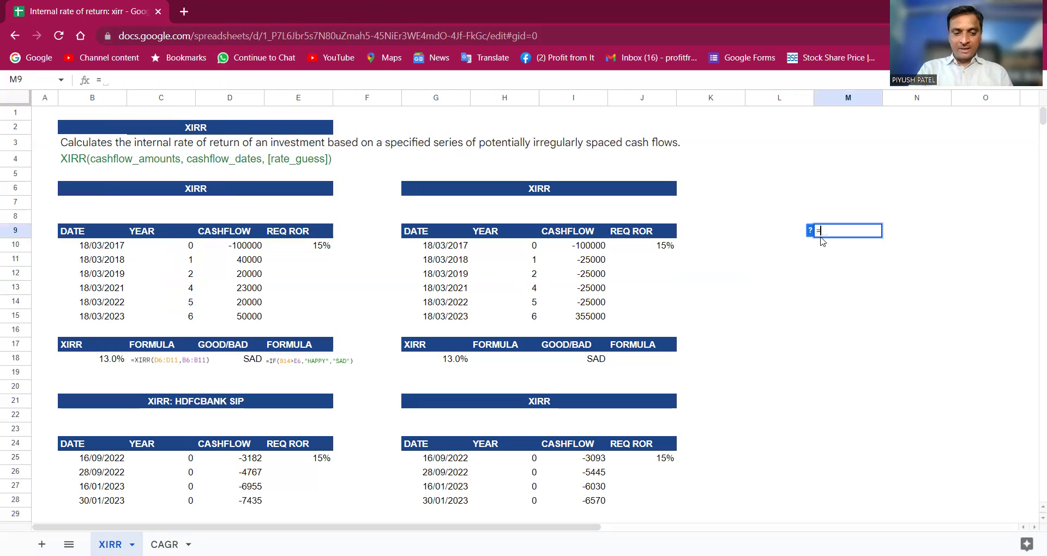
text(XIRR)
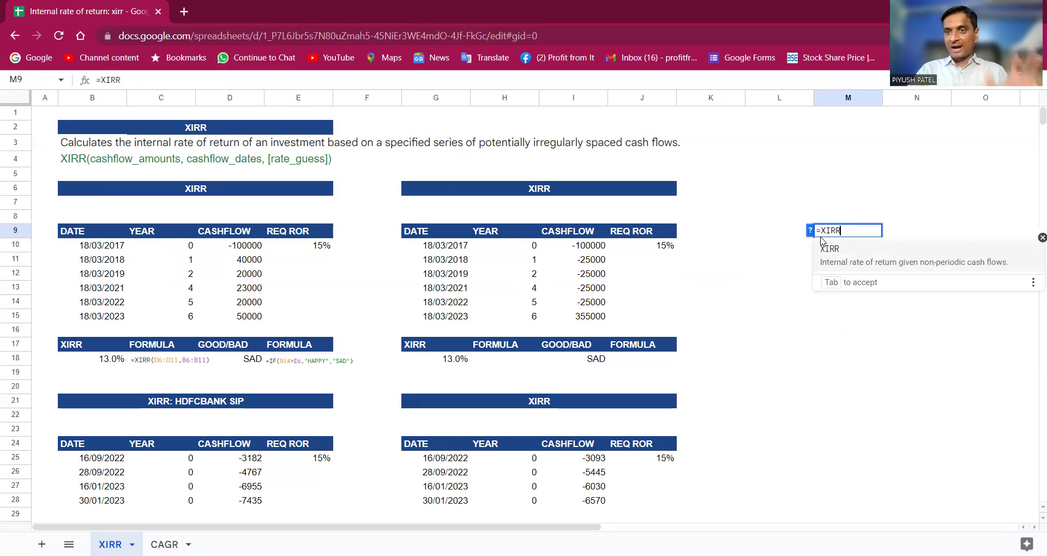
click(832, 255)
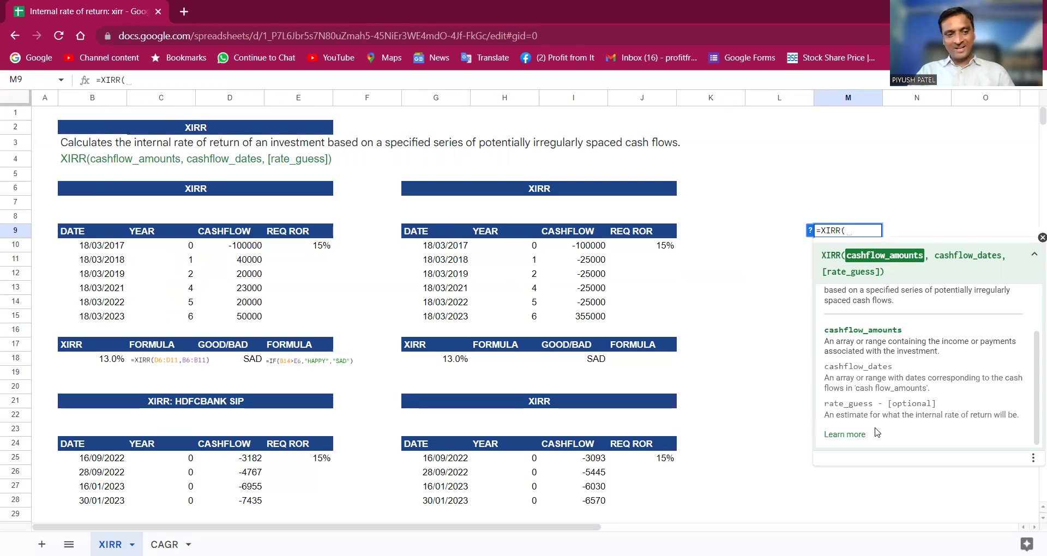
key(Escape)
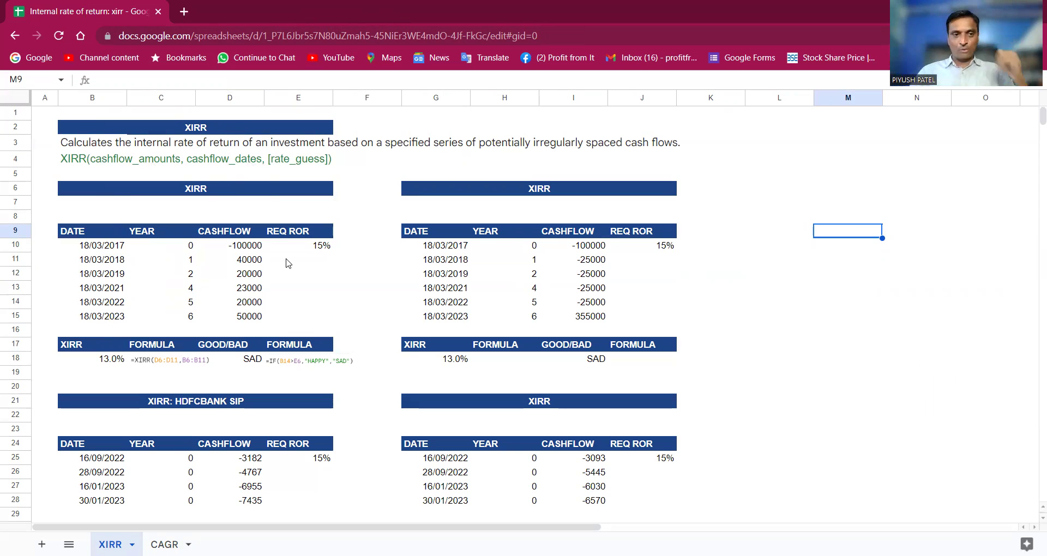
click(107, 368)
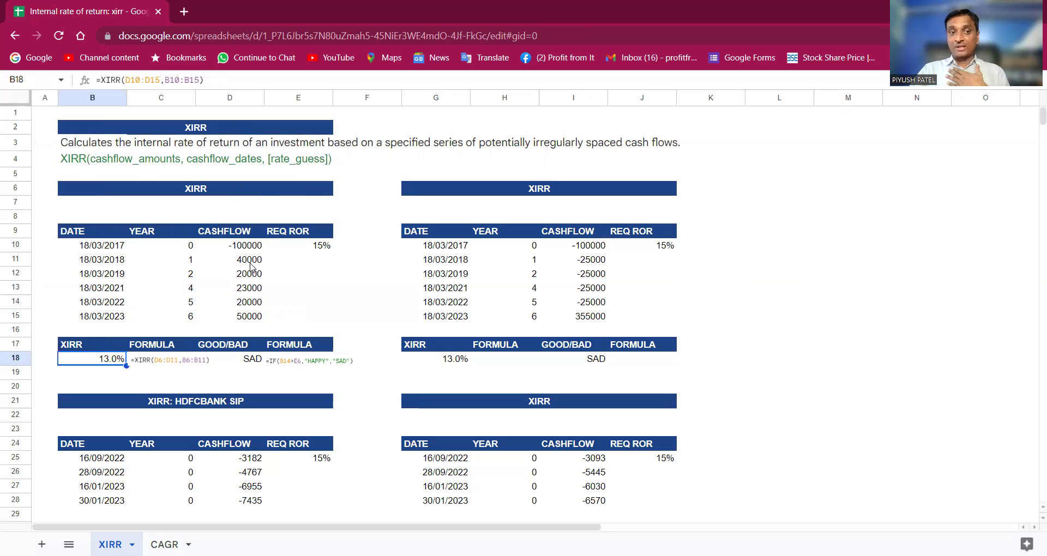
click(251, 264)
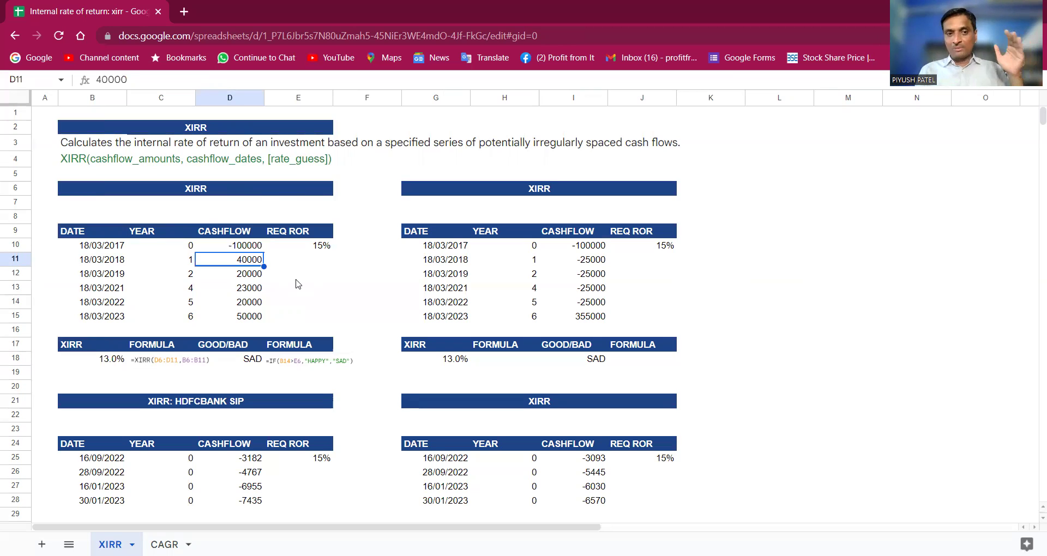
key(Down)
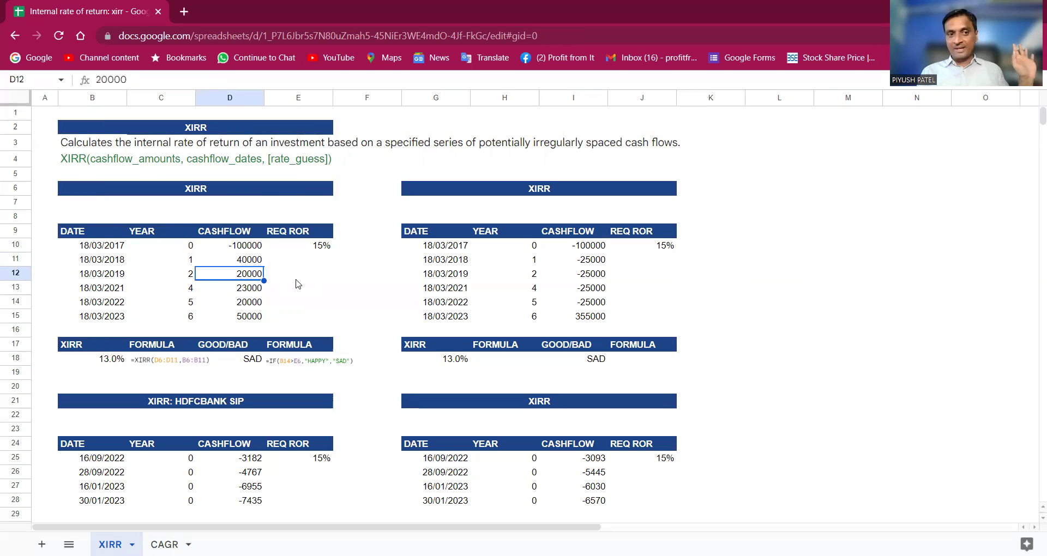
key(Down)
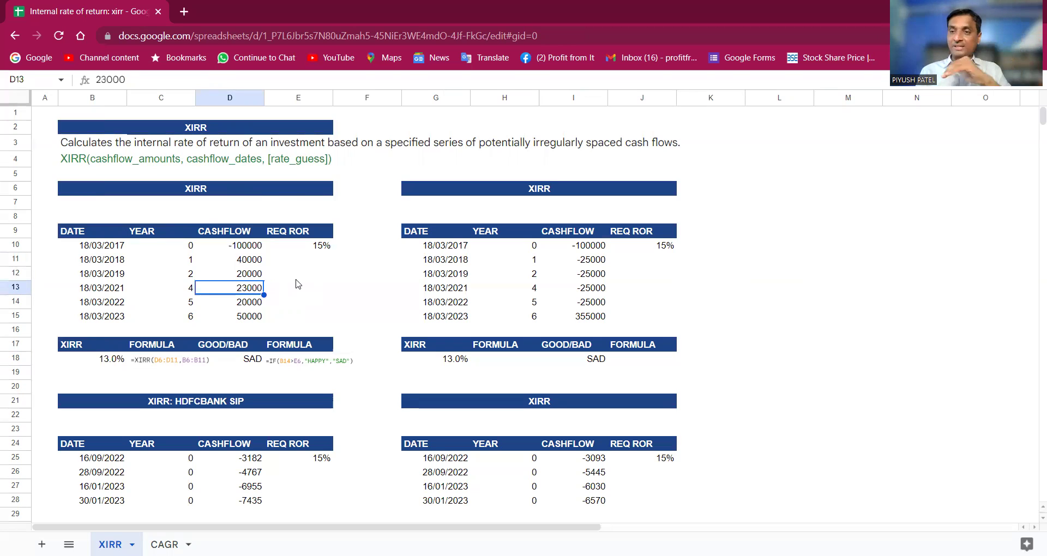
key(Down)
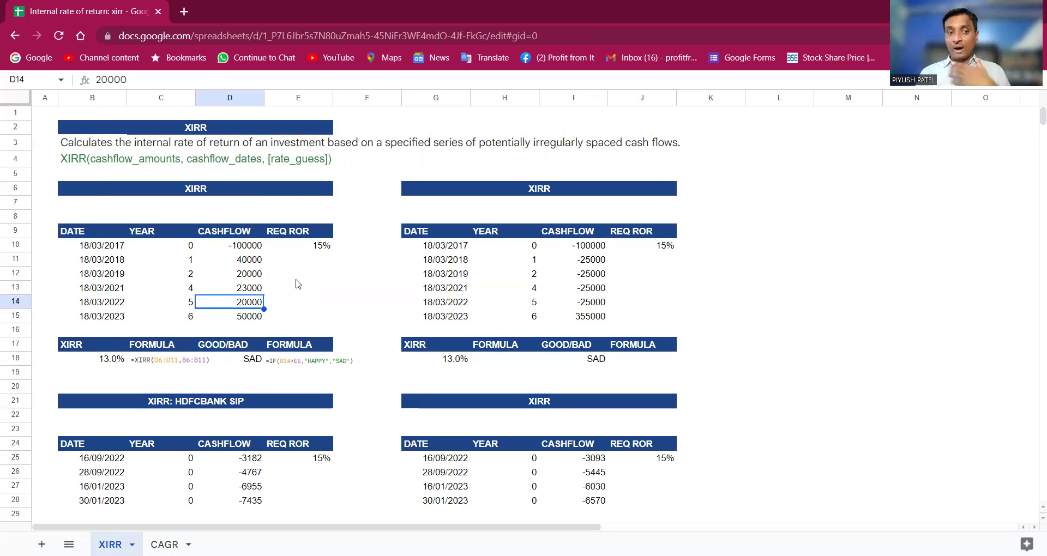
key(Down)
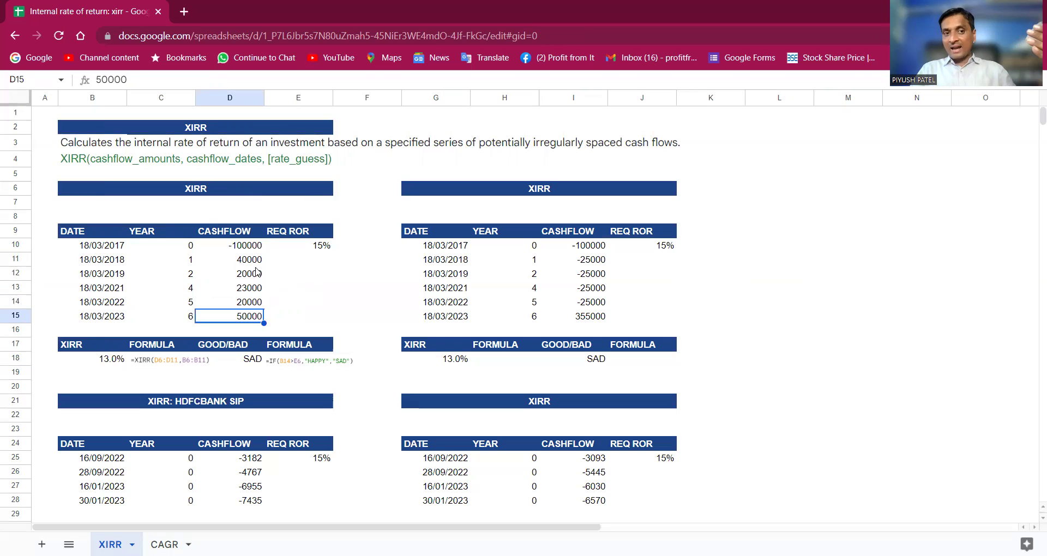
drag(252, 261, 252, 319)
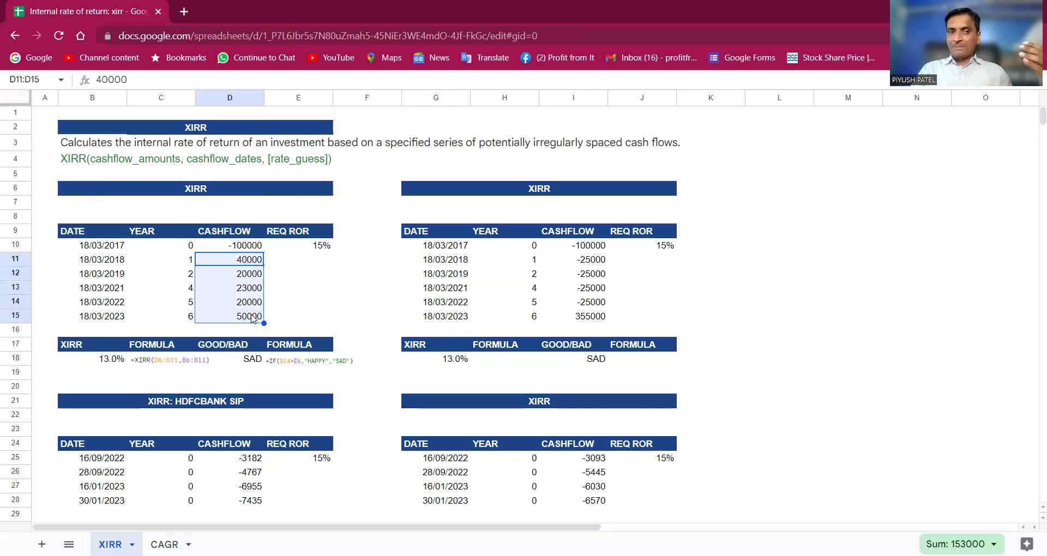
click(252, 319)
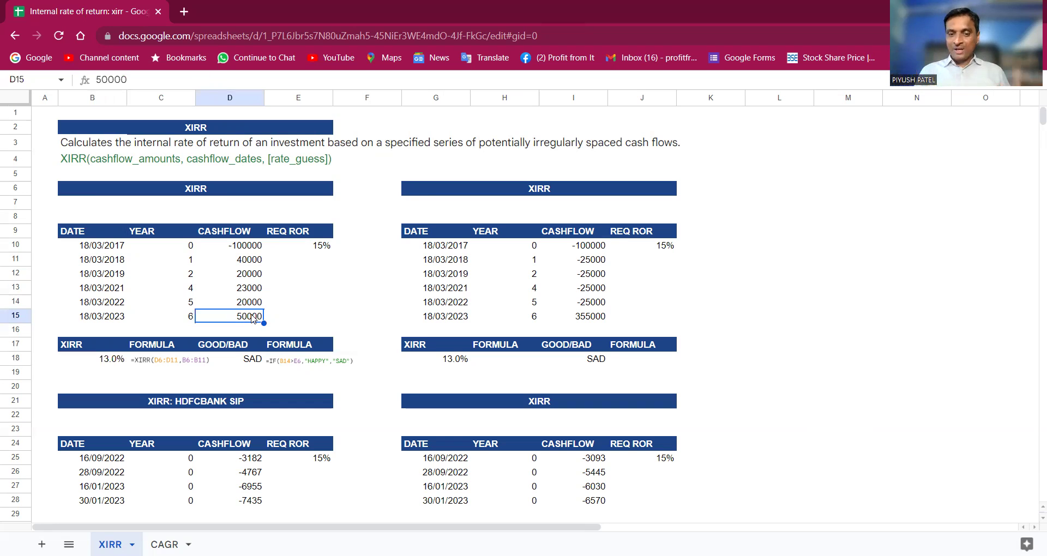
key(Down)
key(Down)
key(Down)
key(Left)
key(Left)
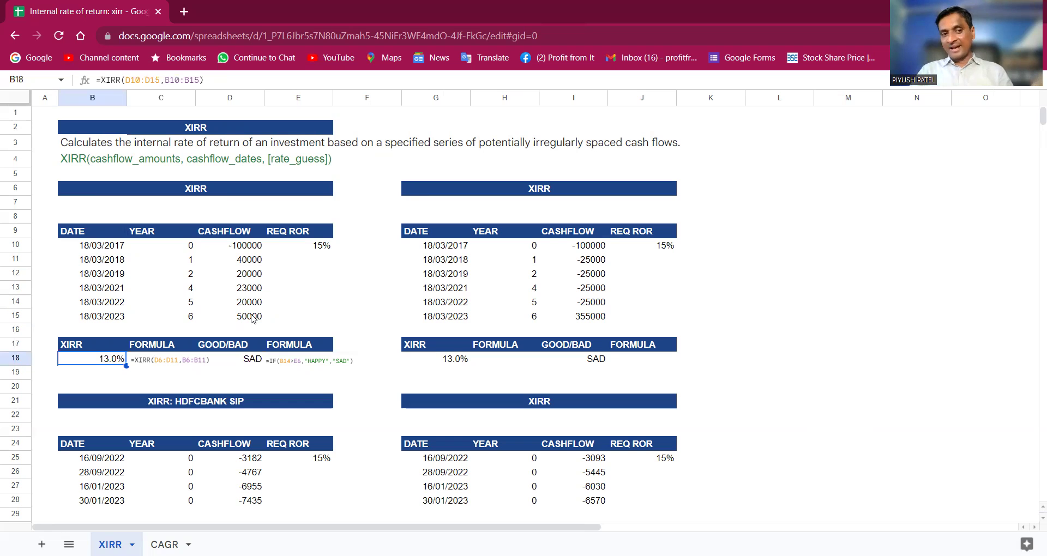
Step: Enter =XIRR(D10:D15,B10:B15) in B18, giving 13.0% for the first cash-flow table
text(=)
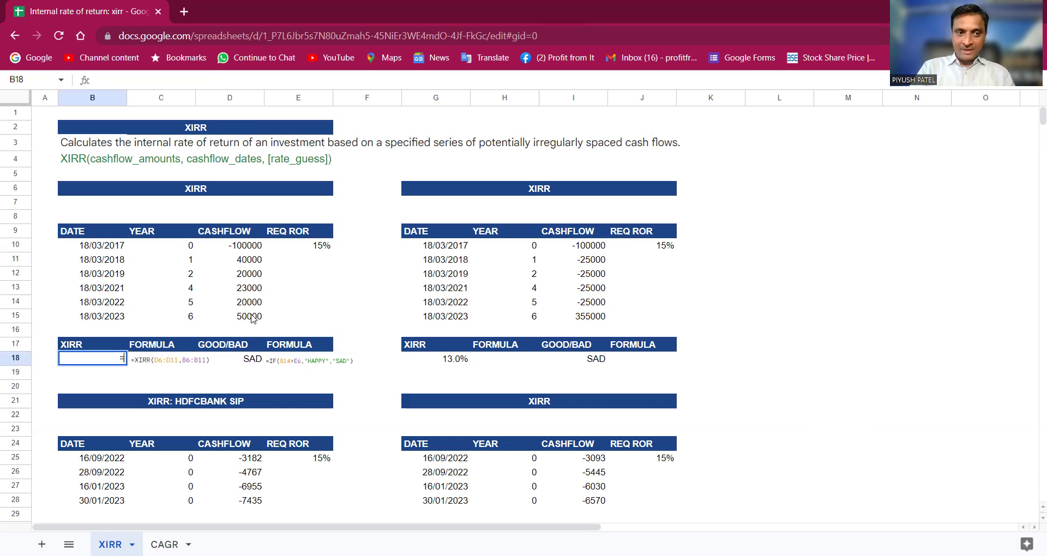
text(XIRR)
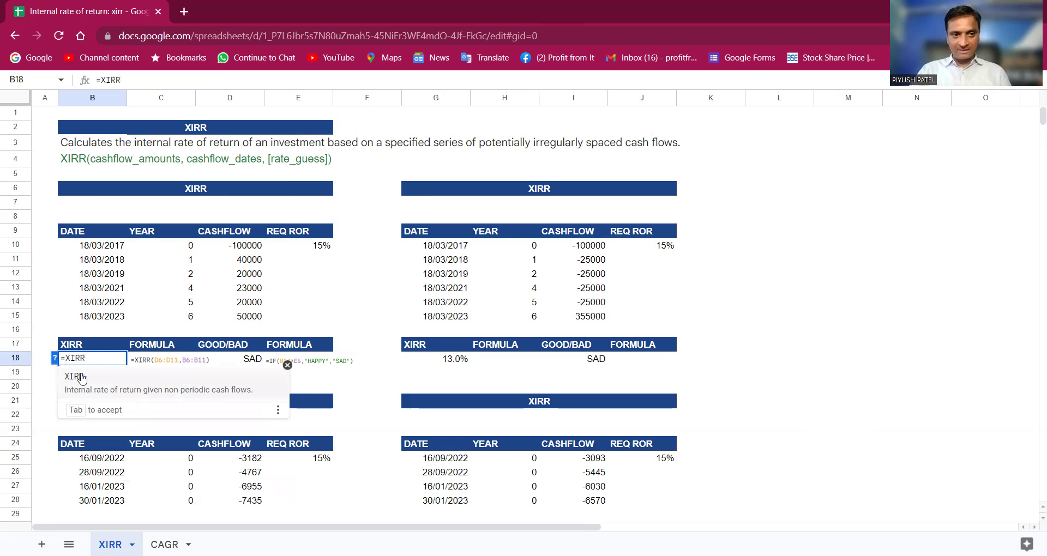
click(81, 378)
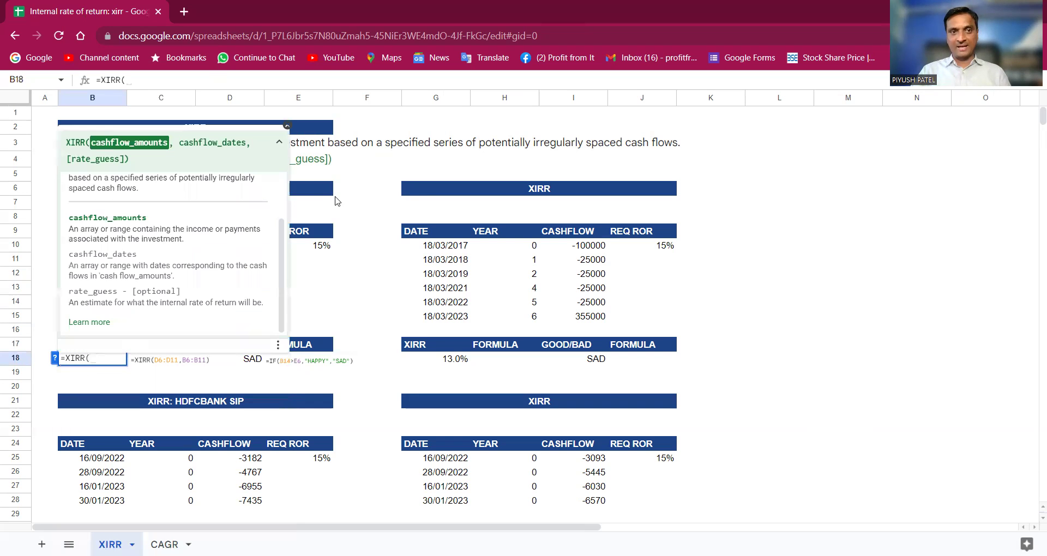
click(279, 146)
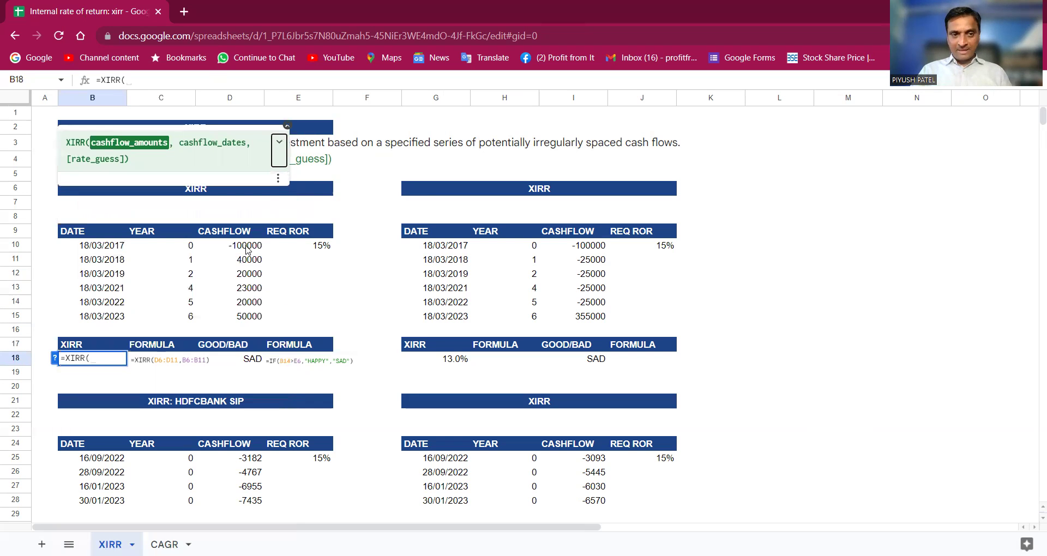
drag(240, 245, 246, 319)
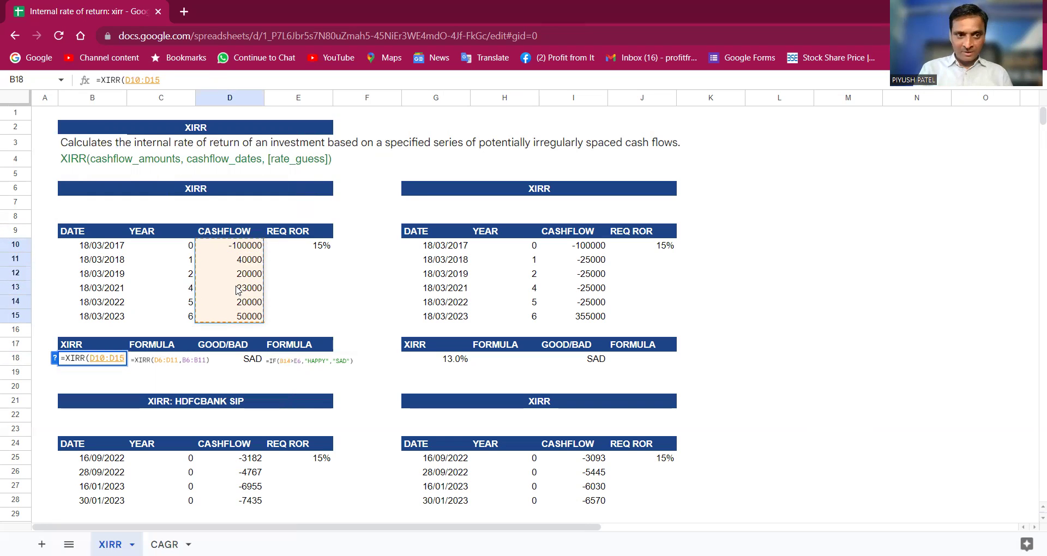
text(,)
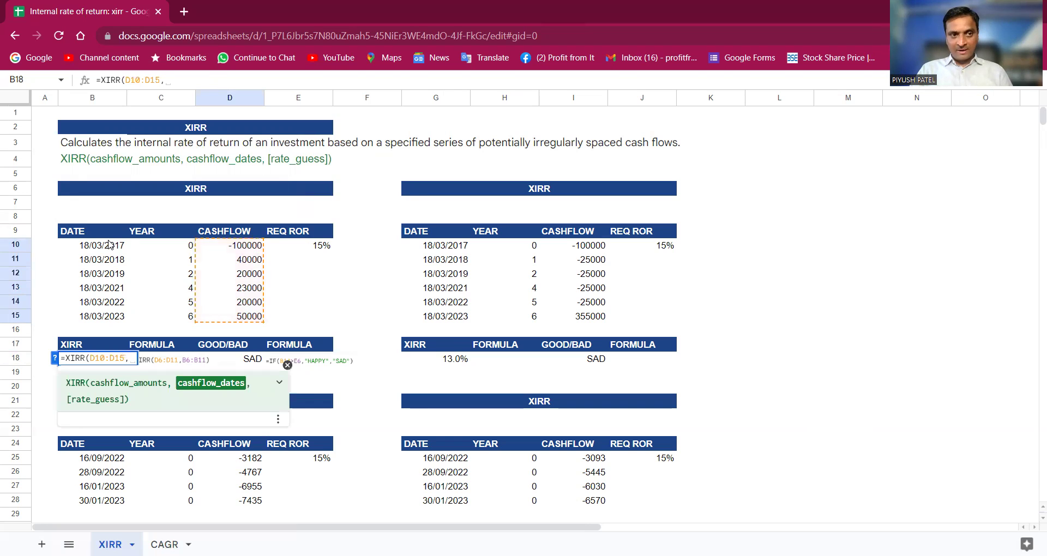
drag(109, 244, 113, 319)
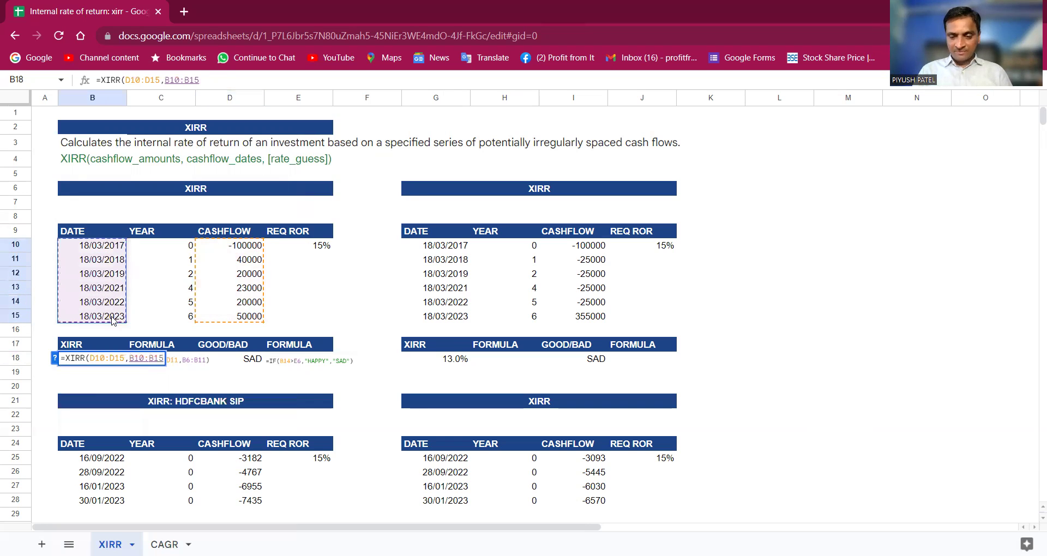
key(Return)
key(Up)
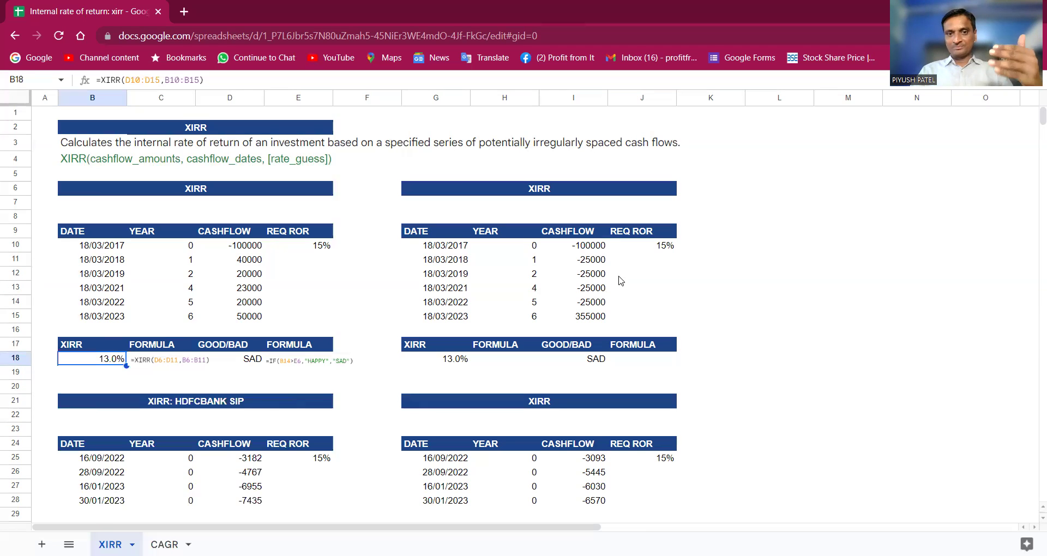
click(581, 250)
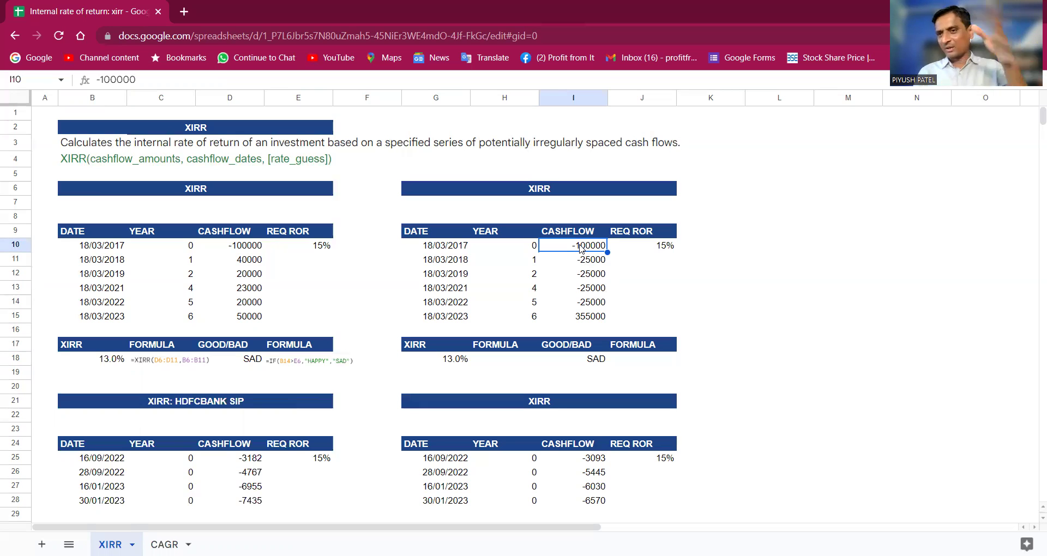
key(Down)
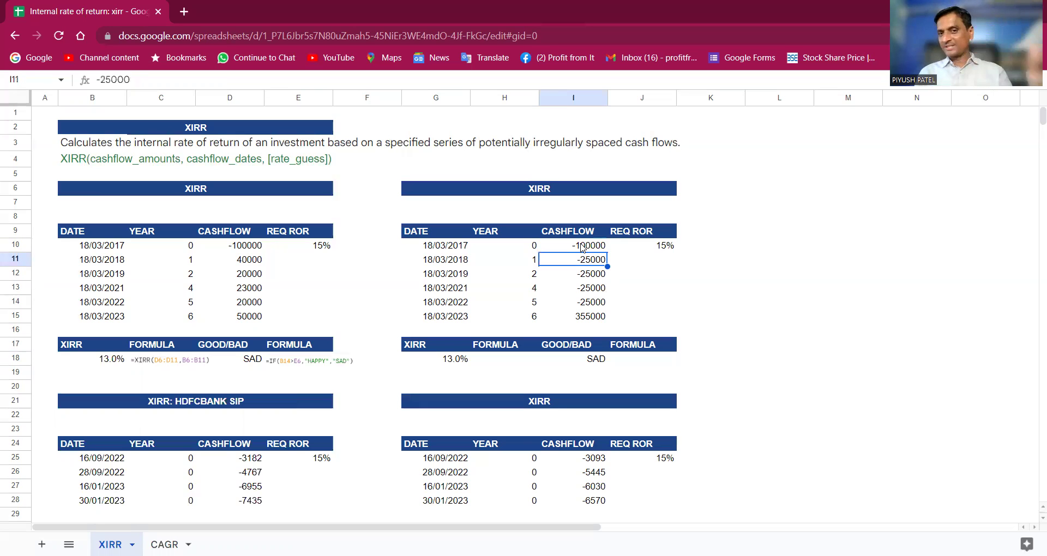
key(Down)
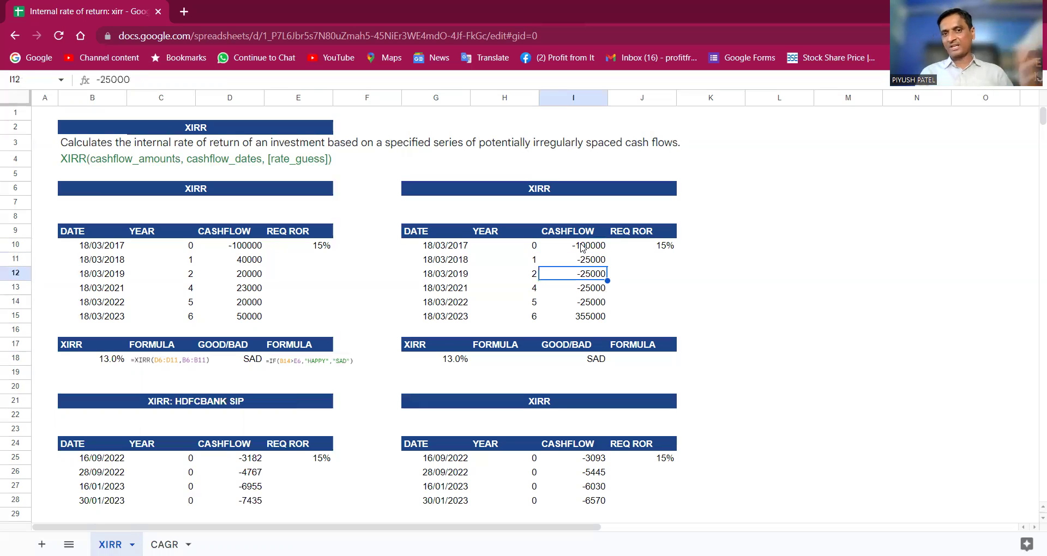
key(Down)
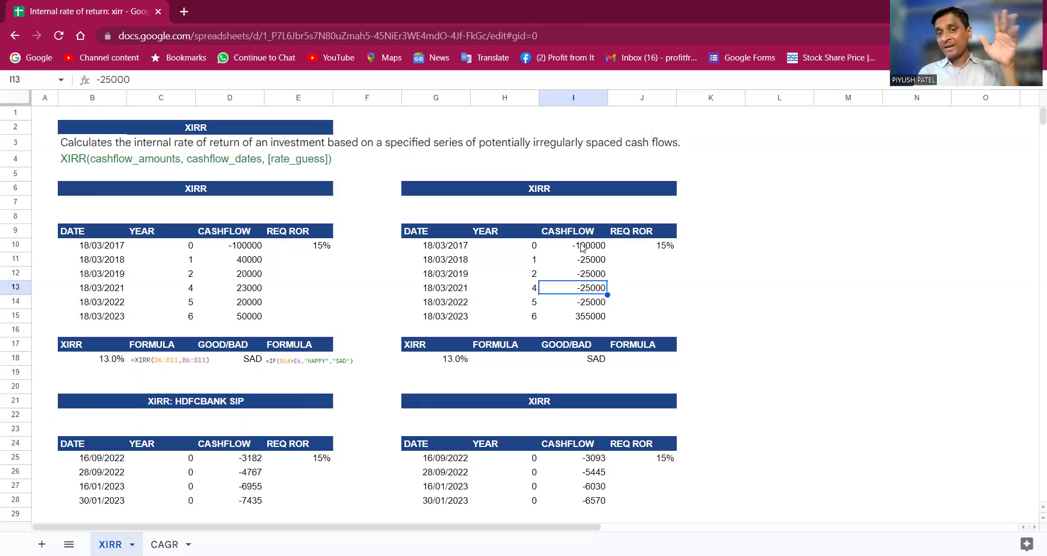
key(Down)
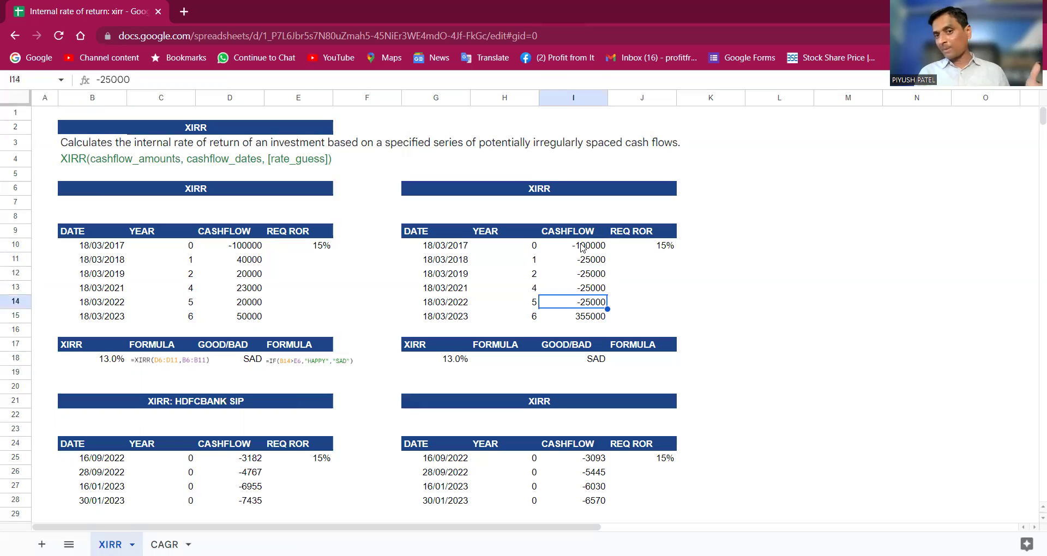
key(Down)
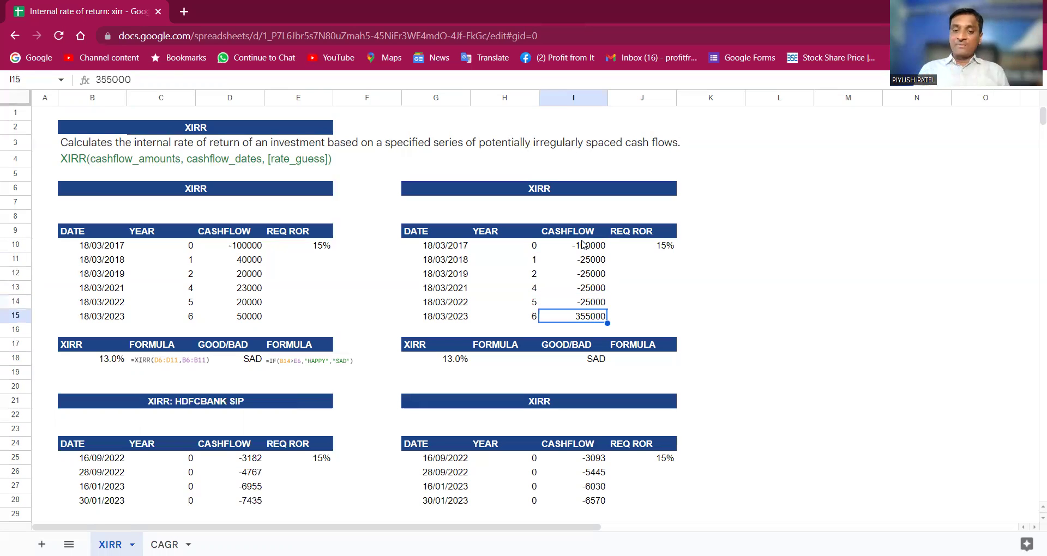
key(Left)
key(Left)
key(Left)
key(Left)
key(Left)
key(Right)
key(Right)
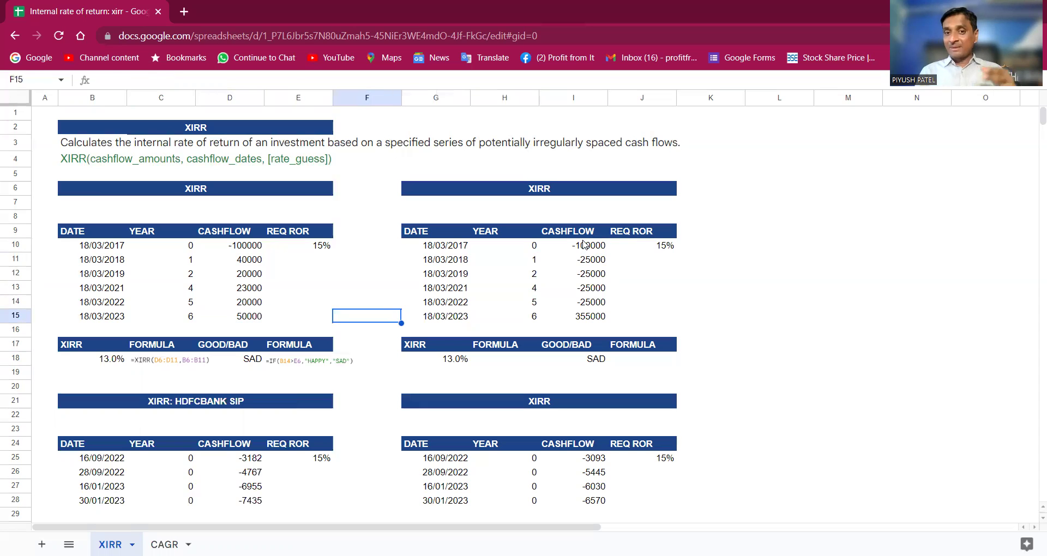
key(Right)
key(Right)
key(Right)
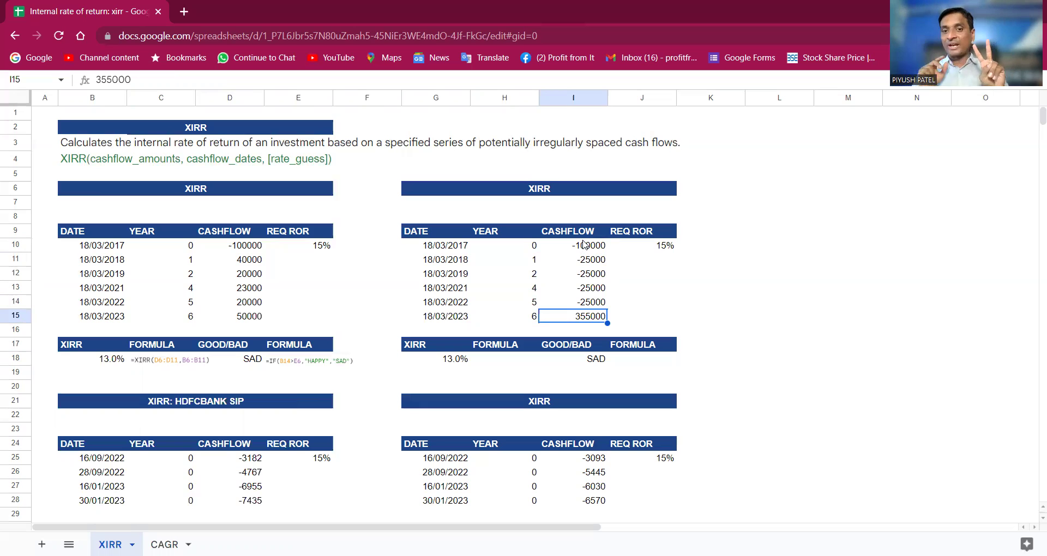
click(448, 365)
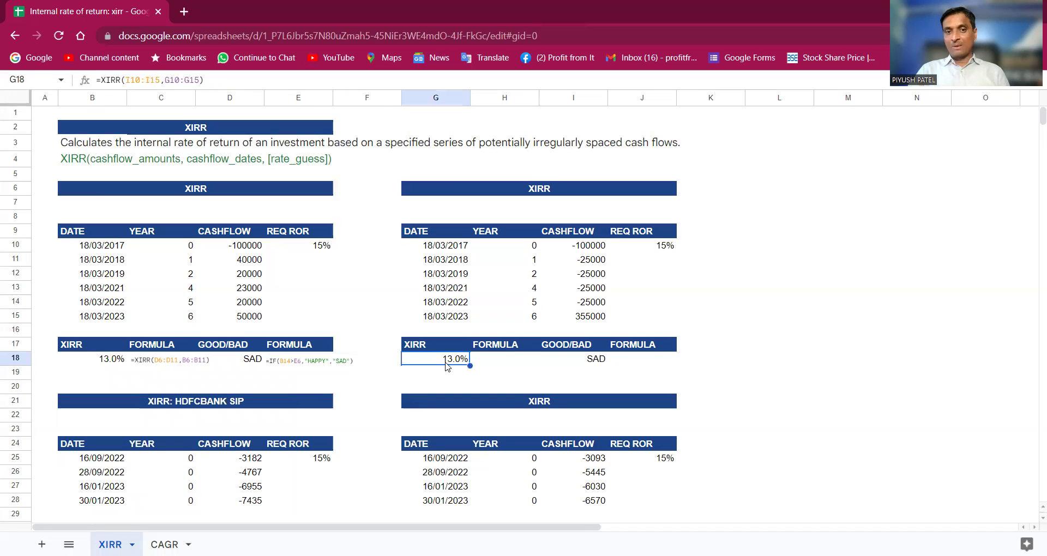
double_click(447, 364)
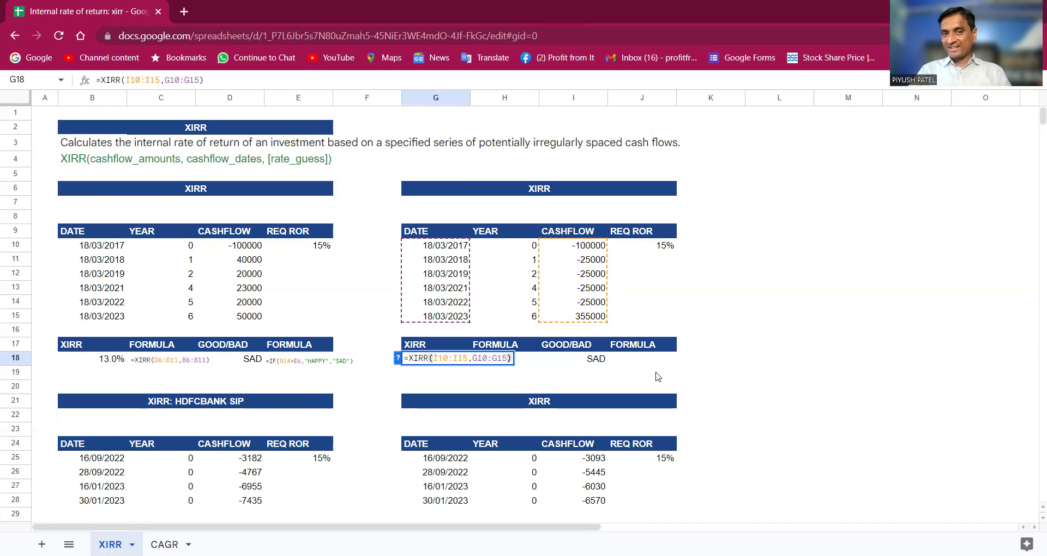
key(Escape)
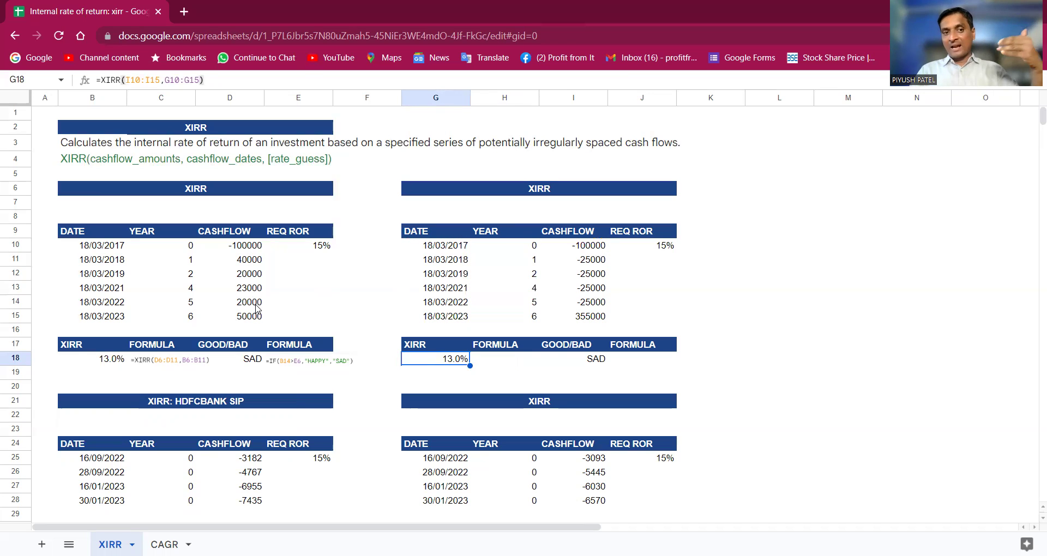
click(254, 318)
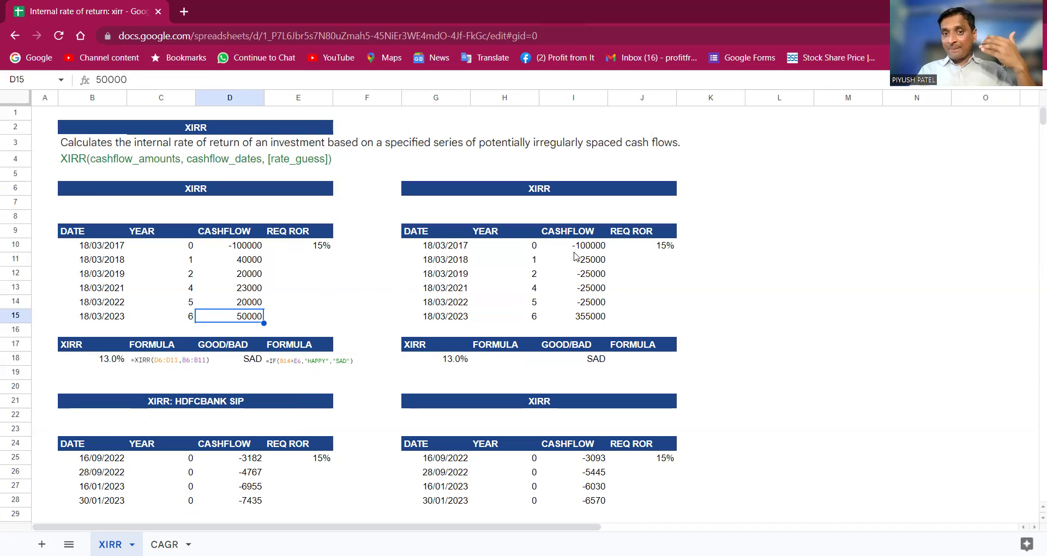
click(578, 246)
click(599, 318)
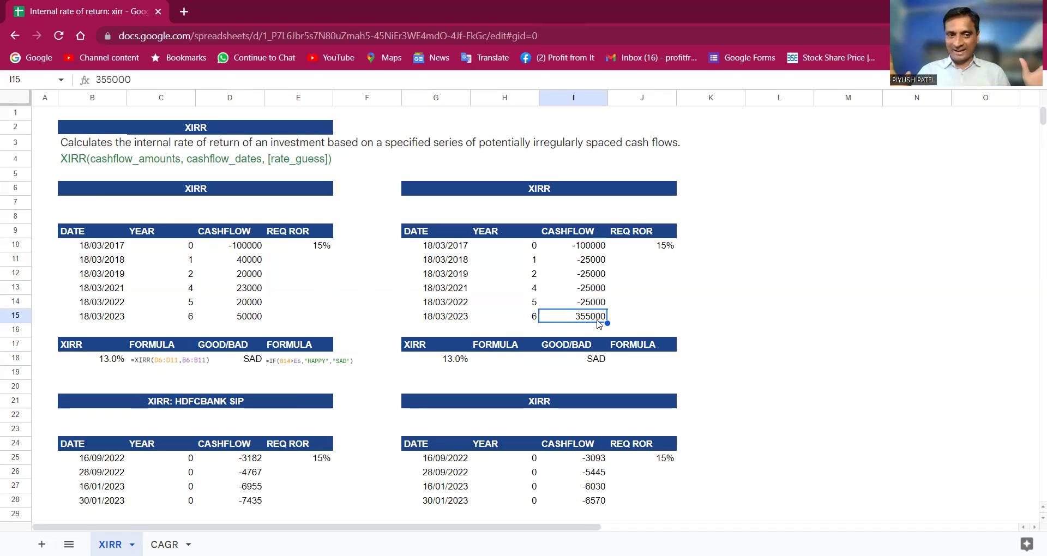
Step: Scroll down to the HDFCBANK SIP table and select its first date, 16/09/2022, in B25
scroll(362, 331, down, 1)
scroll(362, 330, down, 1)
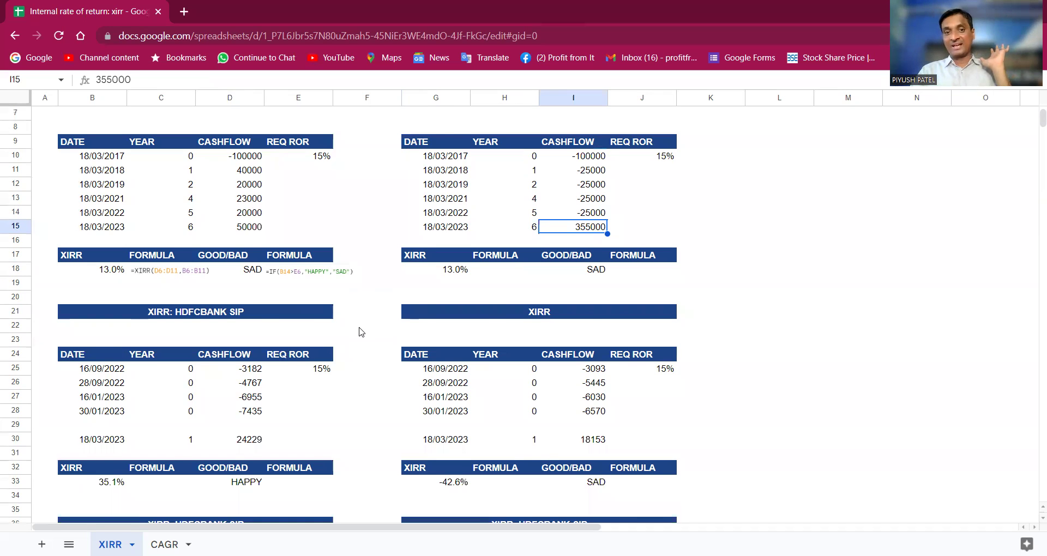
scroll(360, 331, down, 1)
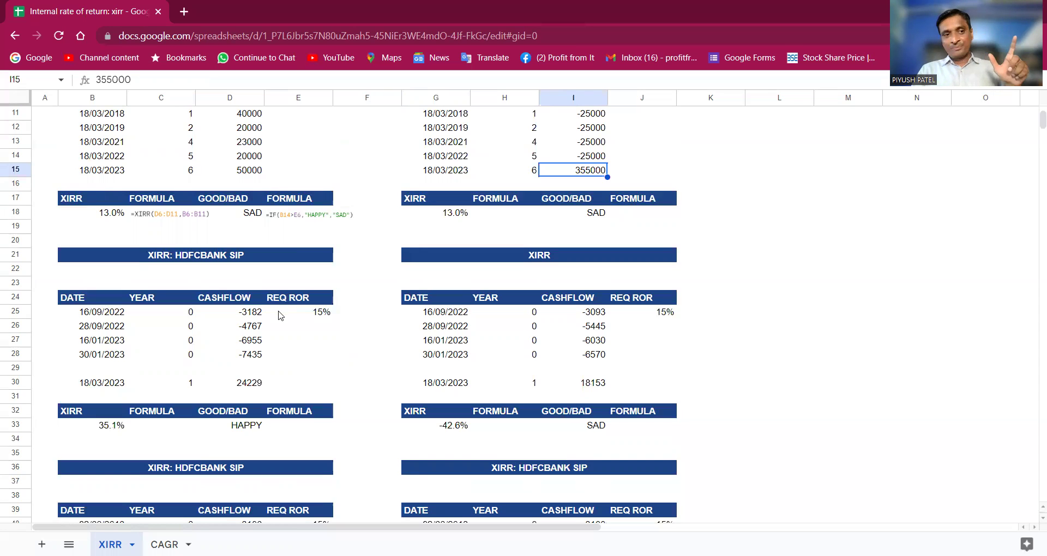
click(117, 317)
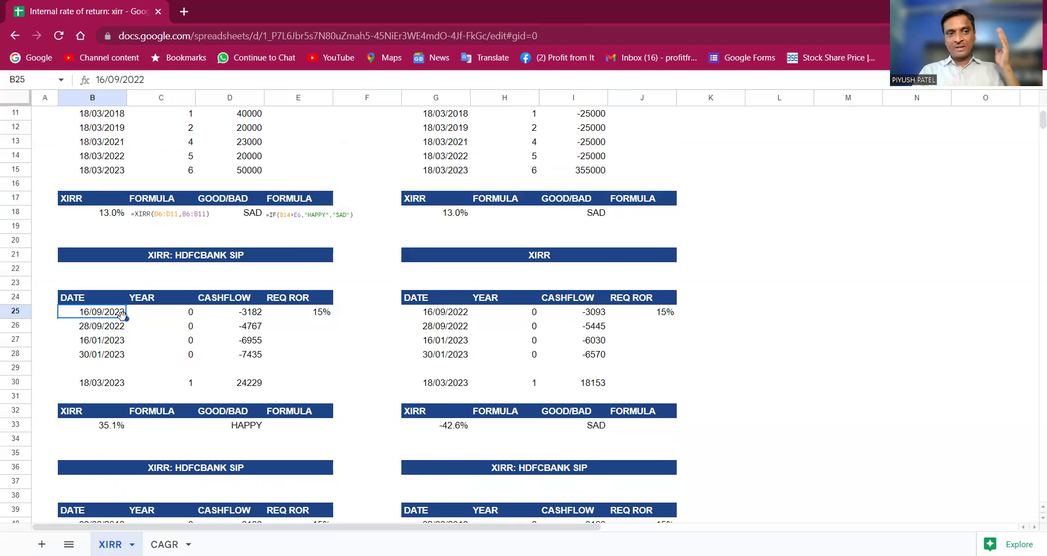
click(175, 340)
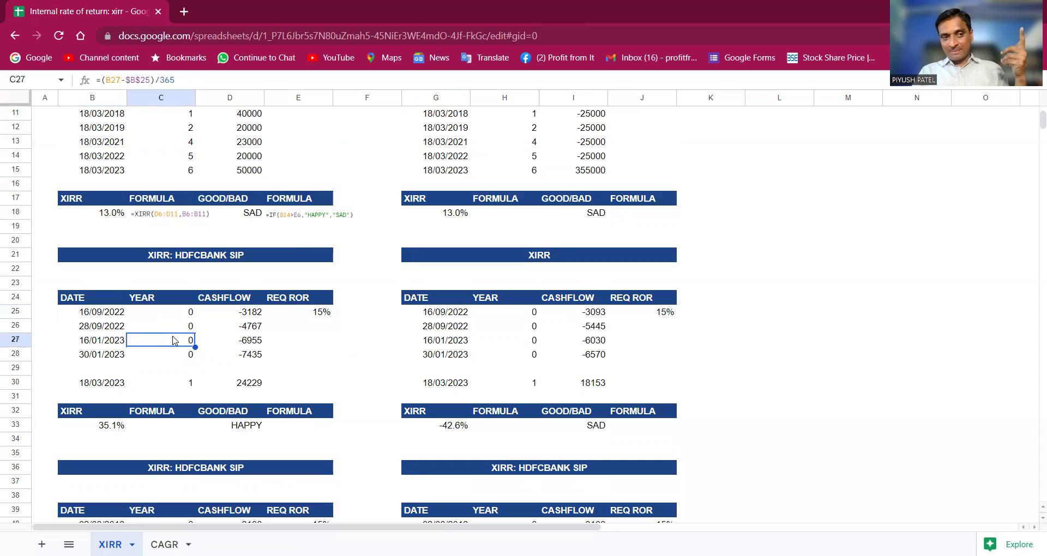
click(121, 317)
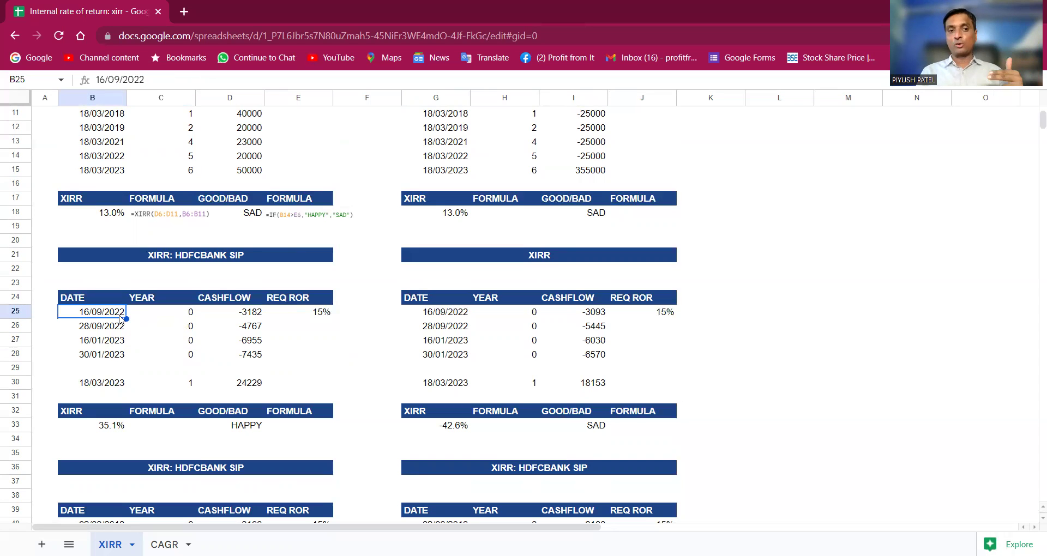
key(Right)
key(Right)
key(Up)
key(Down)
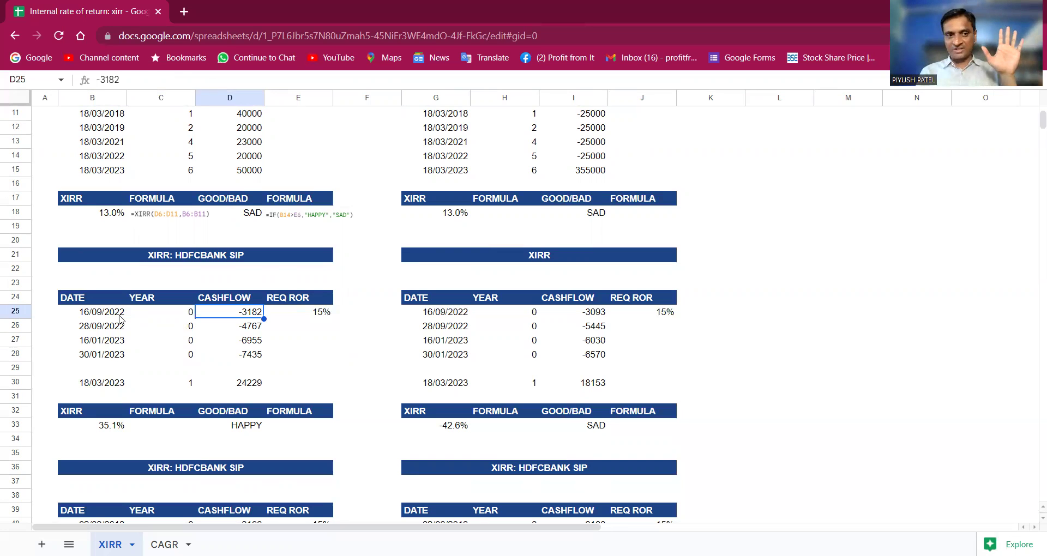
click(120, 320)
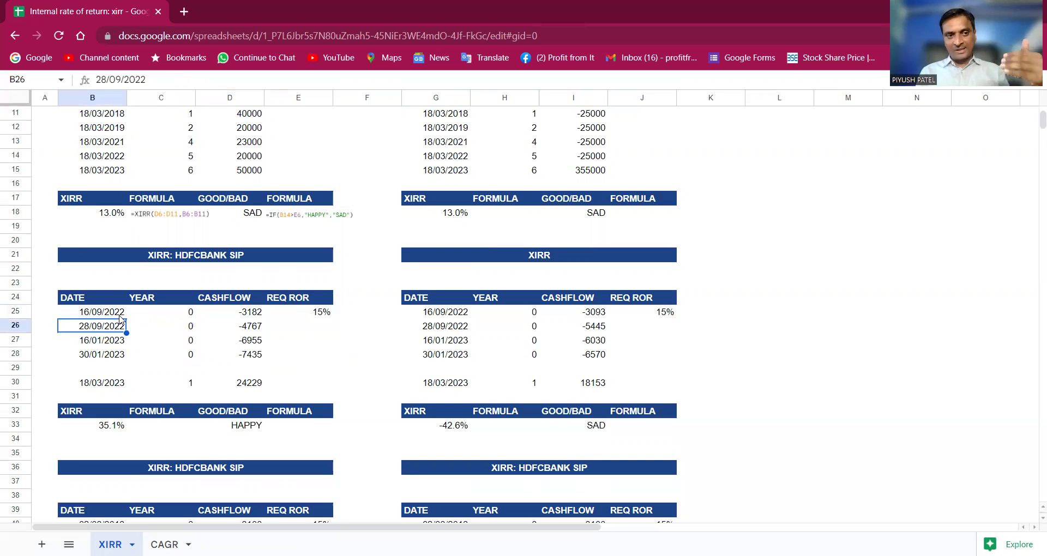
key(Right)
key(Right)
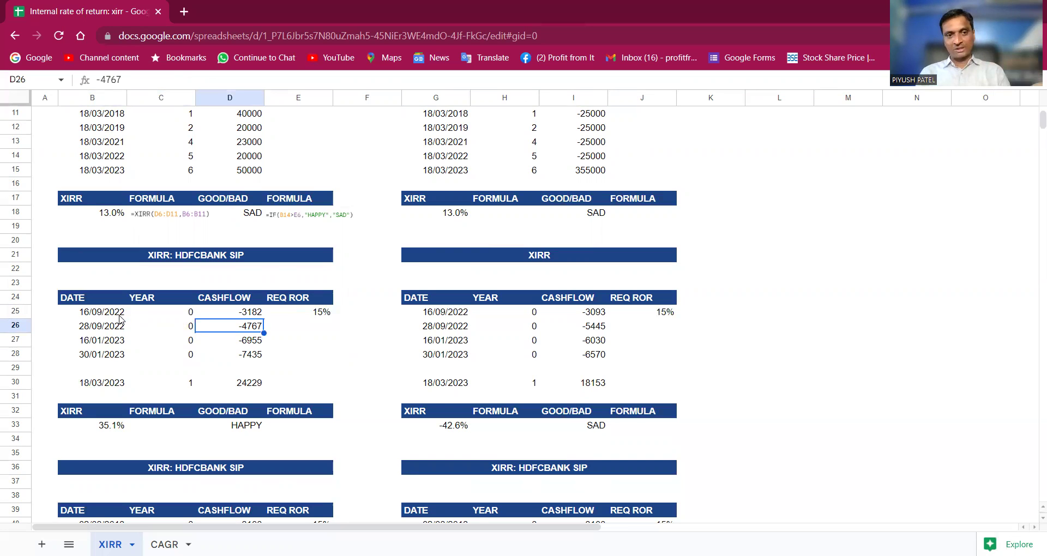
key(Up)
key(Down)
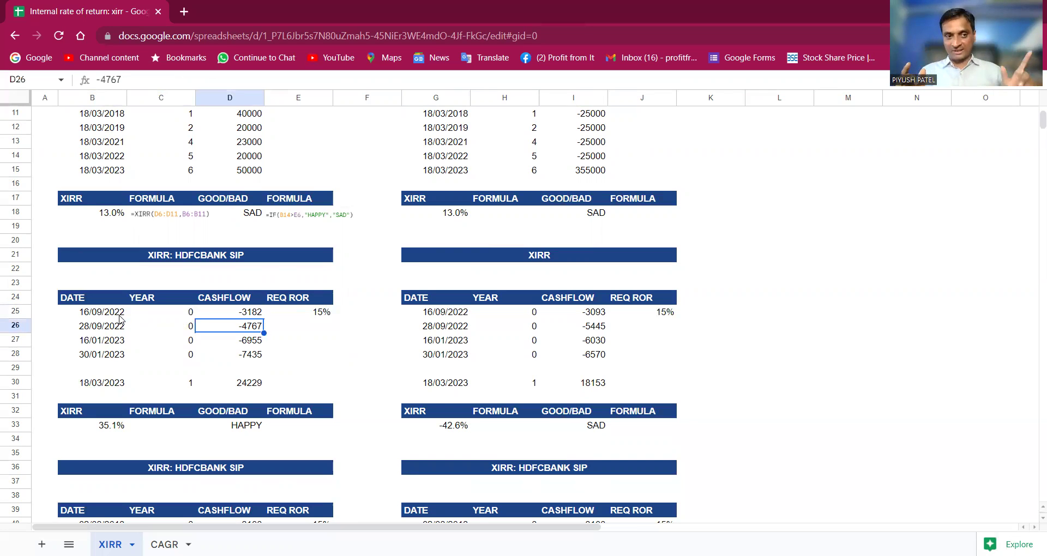
key(Down)
key(Down)
key(Up)
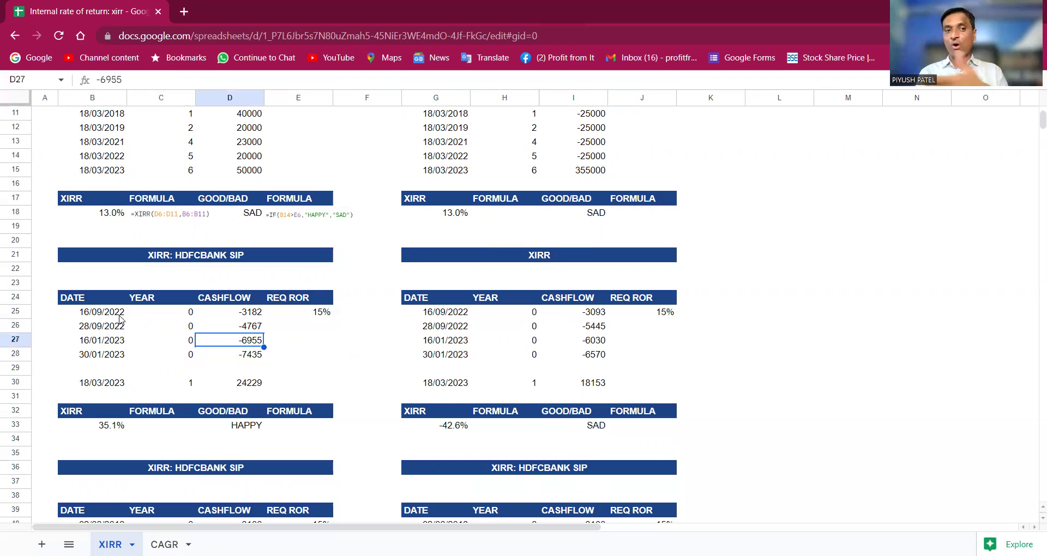
key(Down)
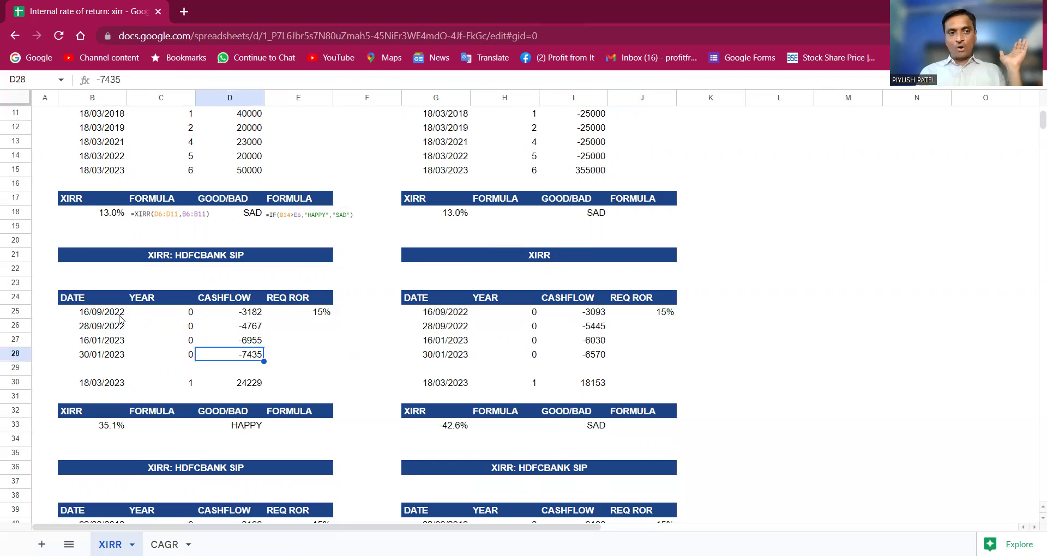
key(Left)
key(Left)
key(Right)
key(Right)
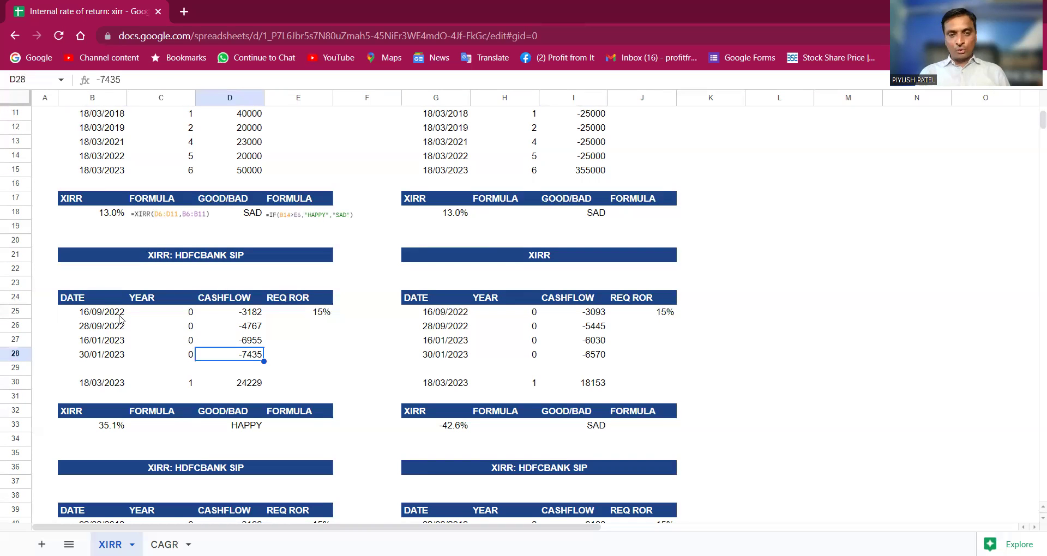
key(Up)
key(Up)
key(Up)
key(shift+Down)
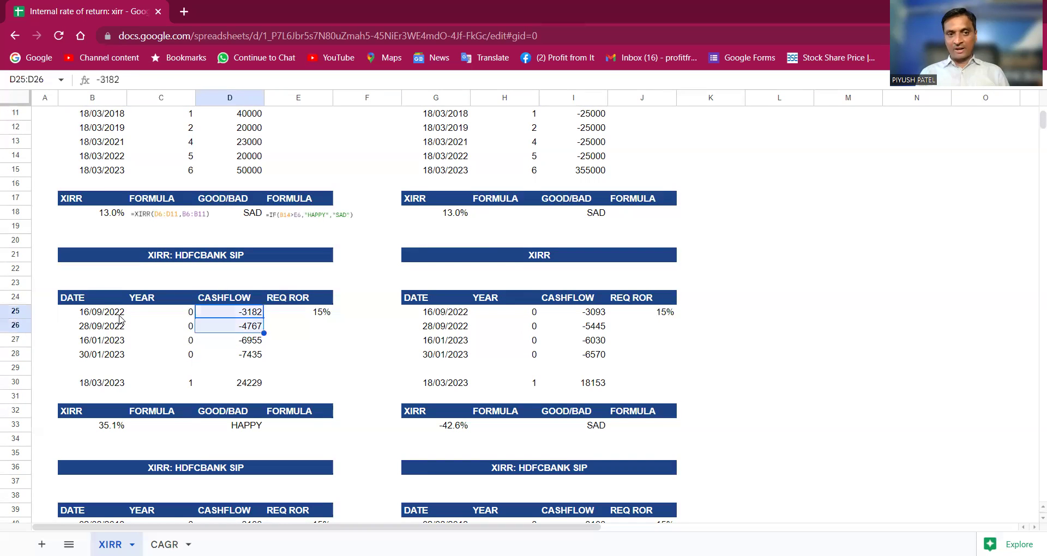
key(shift+Down)
key(shift+Down)
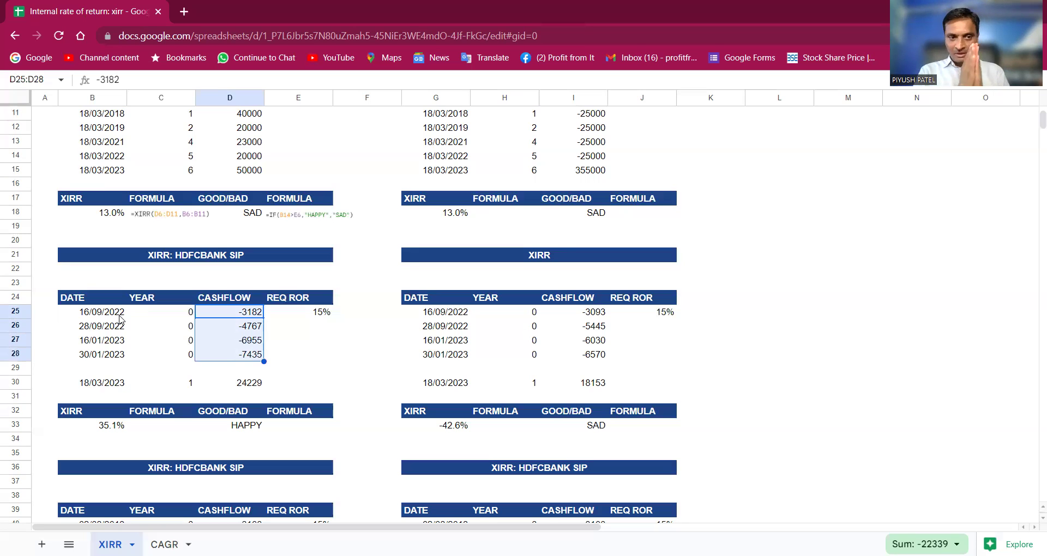
key(Down)
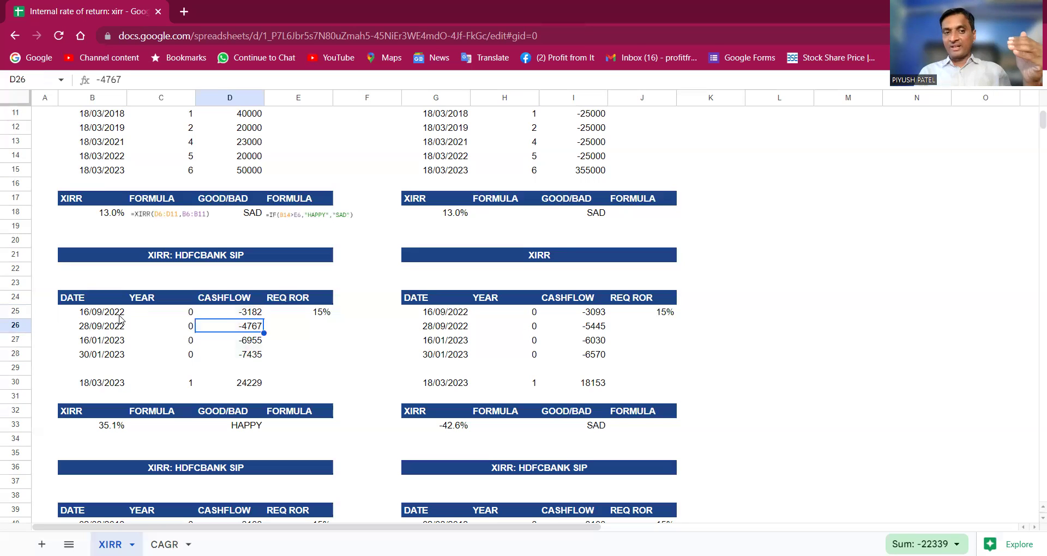
key(Down)
key(Down)
key(Down)
key(Down)
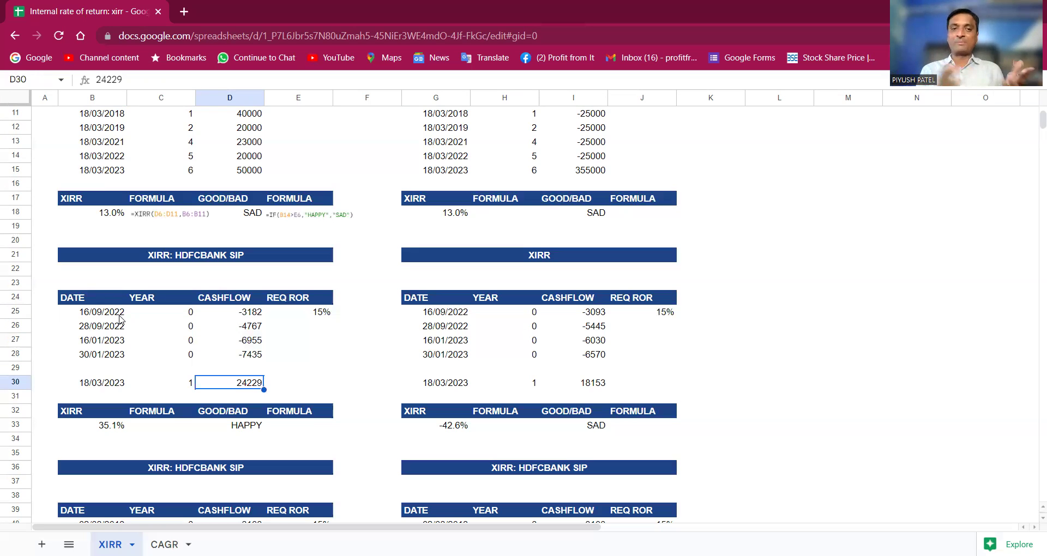
key(Down)
key(Down)
key(Down)
key(Left)
key(Left)
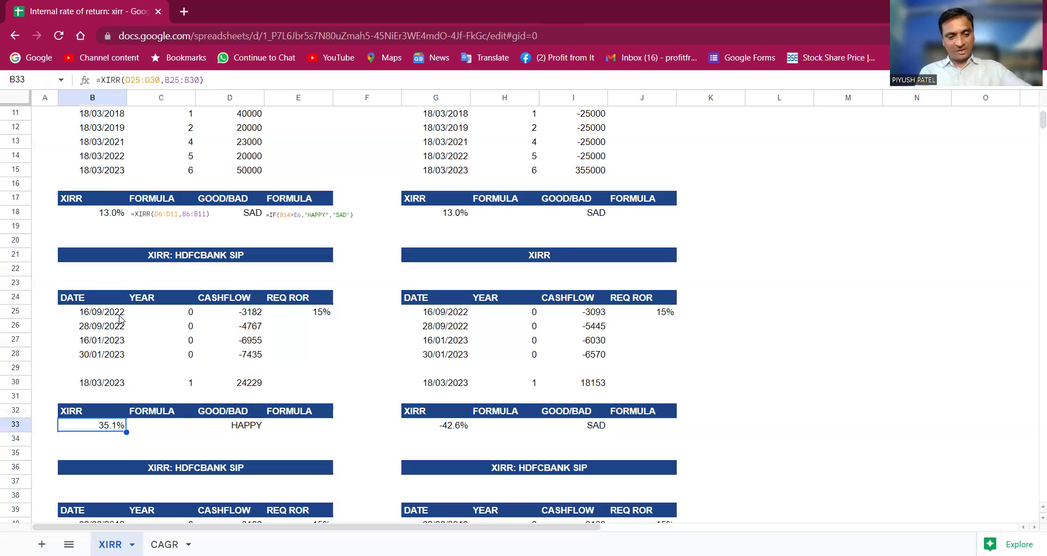
key(F2)
key(Escape)
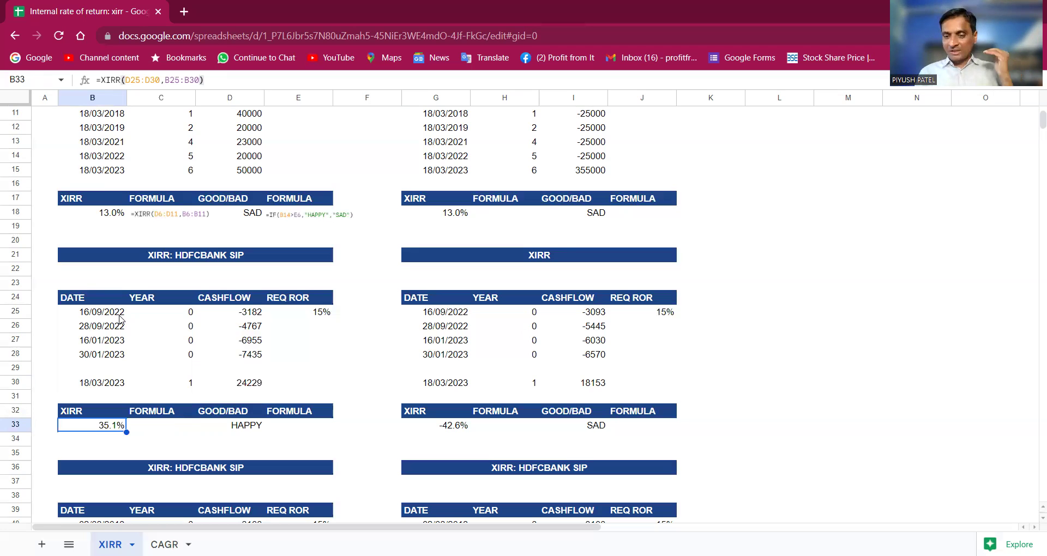
key(Right)
key(Right)
key(Right)
key(Right)
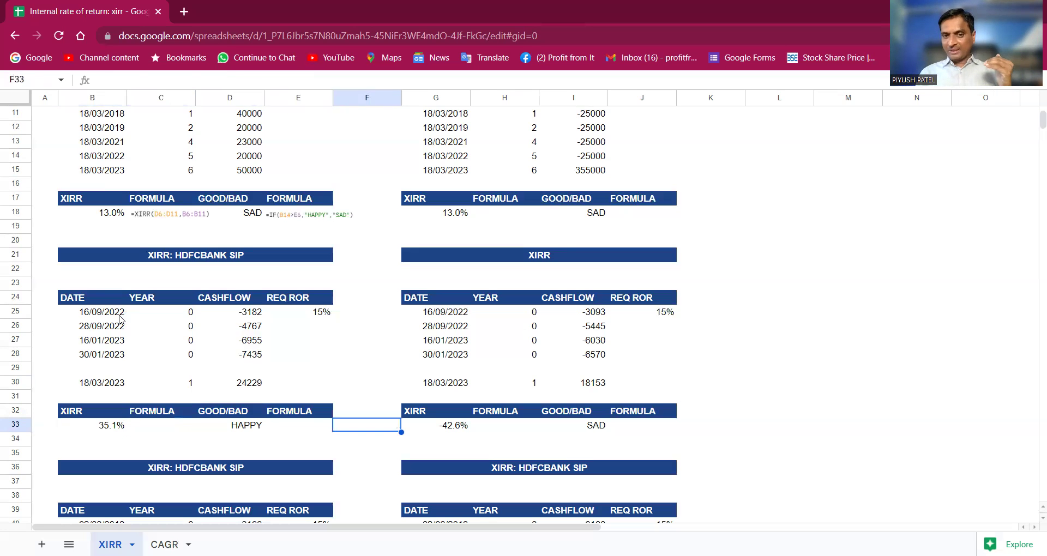
key(Right)
key(Right)
key(Up)
key(Up)
key(Up)
key(Up)
key(Up)
key(Up)
key(Up)
key(Up)
key(Up)
key(Up)
key(Up)
key(Up)
key(Return)
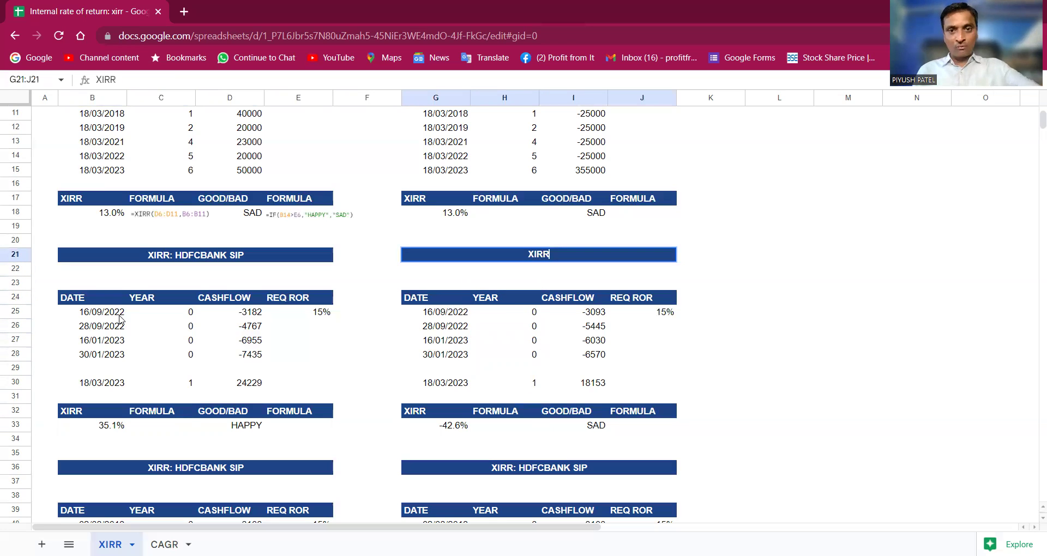
text(: AFFLE SIP)
key(Return)
key(Down)
key(Down)
key(Down)
key(Left)
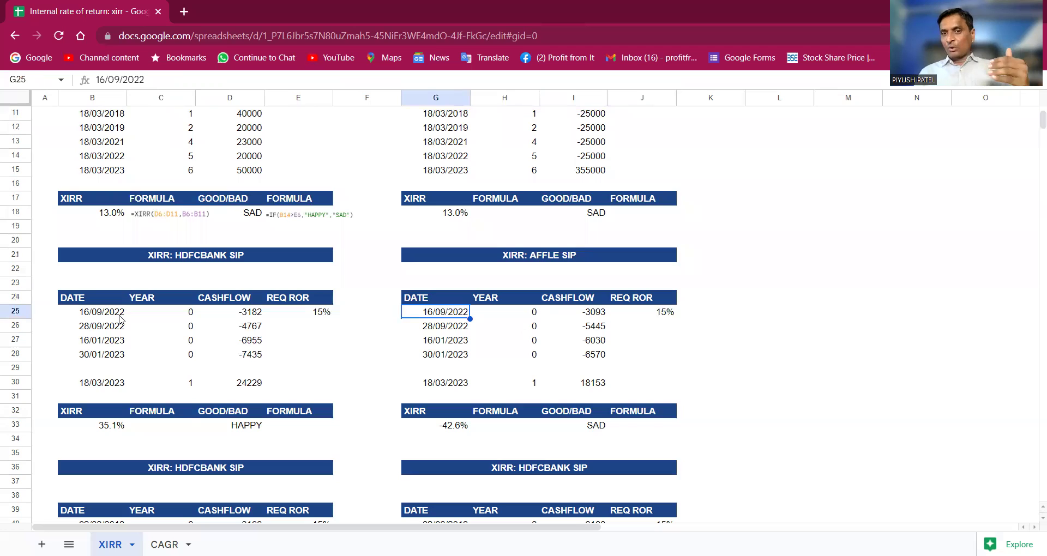
key(Right)
key(Right)
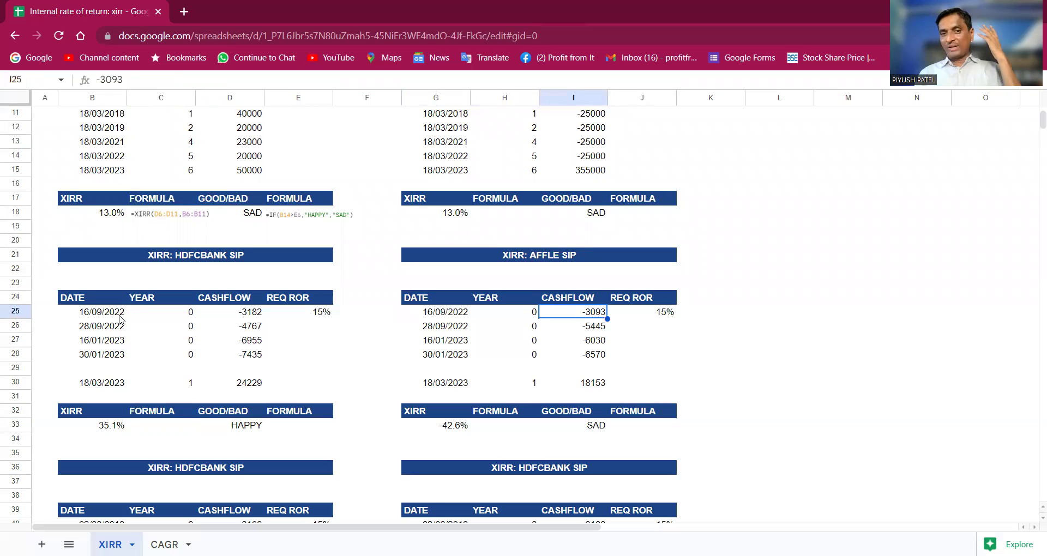
key(Down)
key(Down)
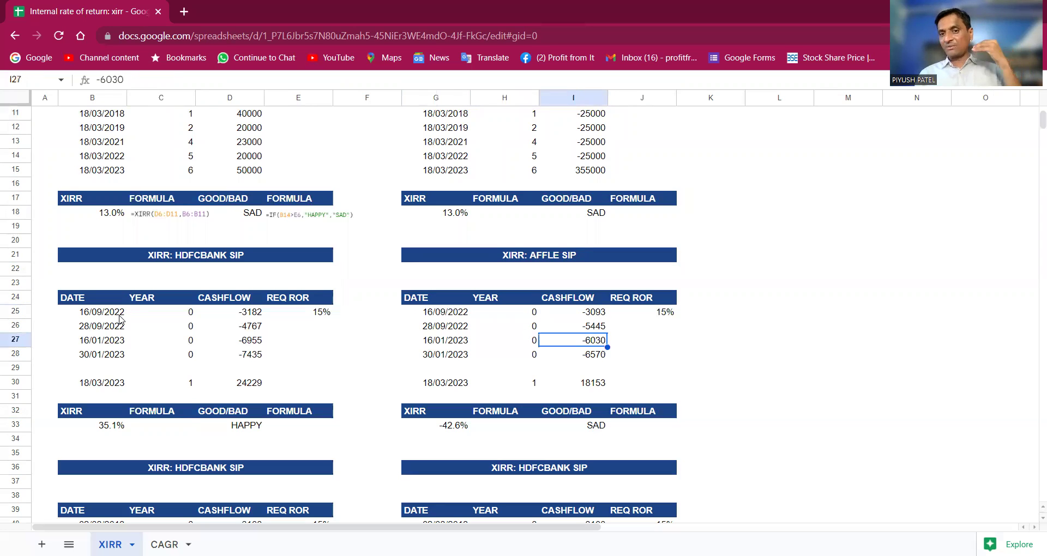
key(Down)
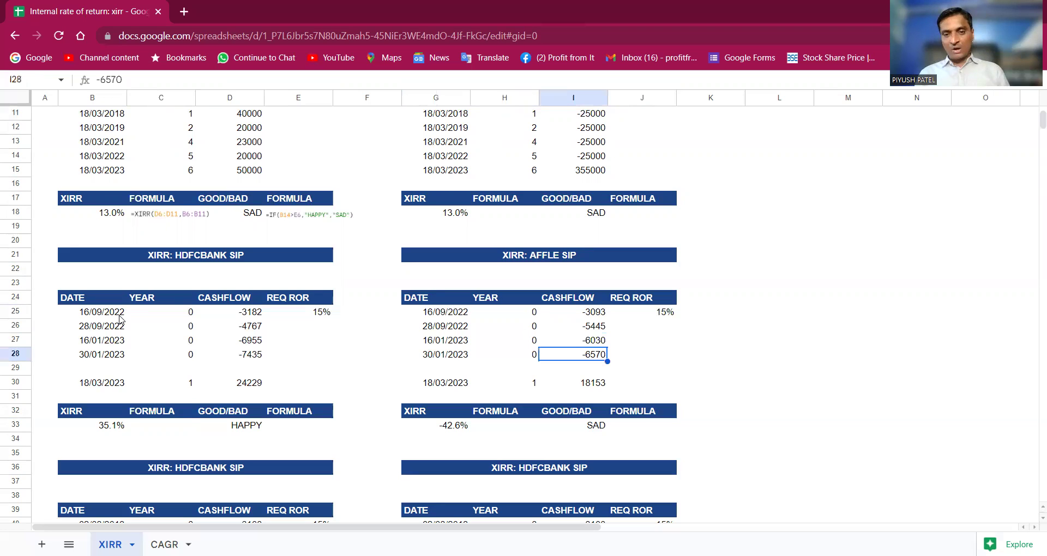
key(shift+Up)
key(shift+Up)
key(shift+Up)
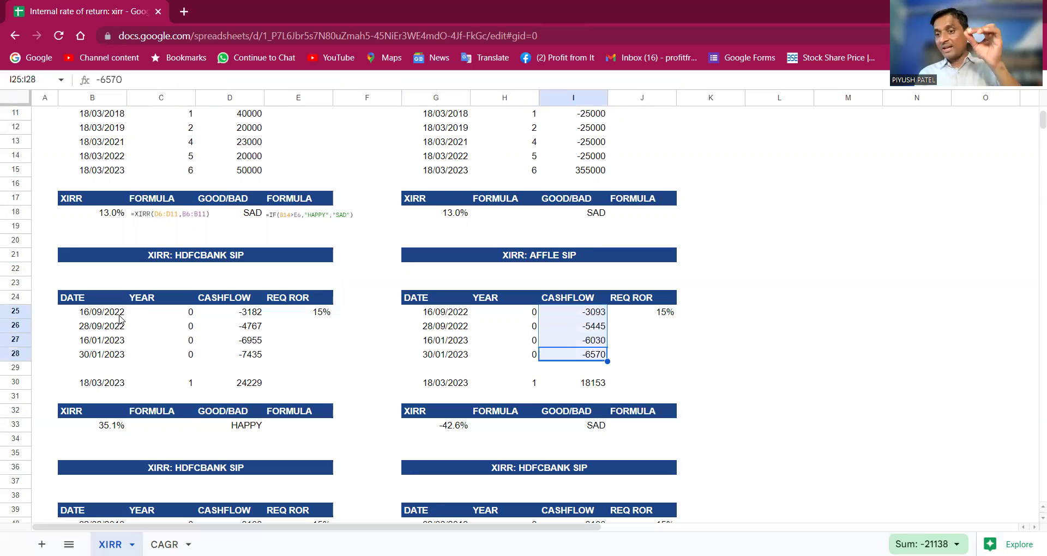
key(Down)
key(Down)
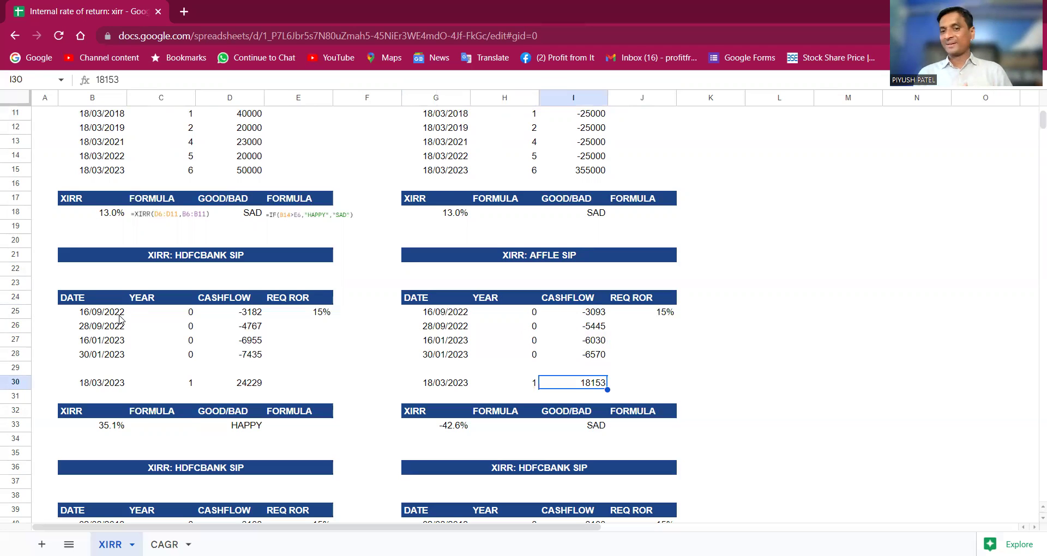
key(Down)
key(Down)
key(Down)
key(Left)
key(Left)
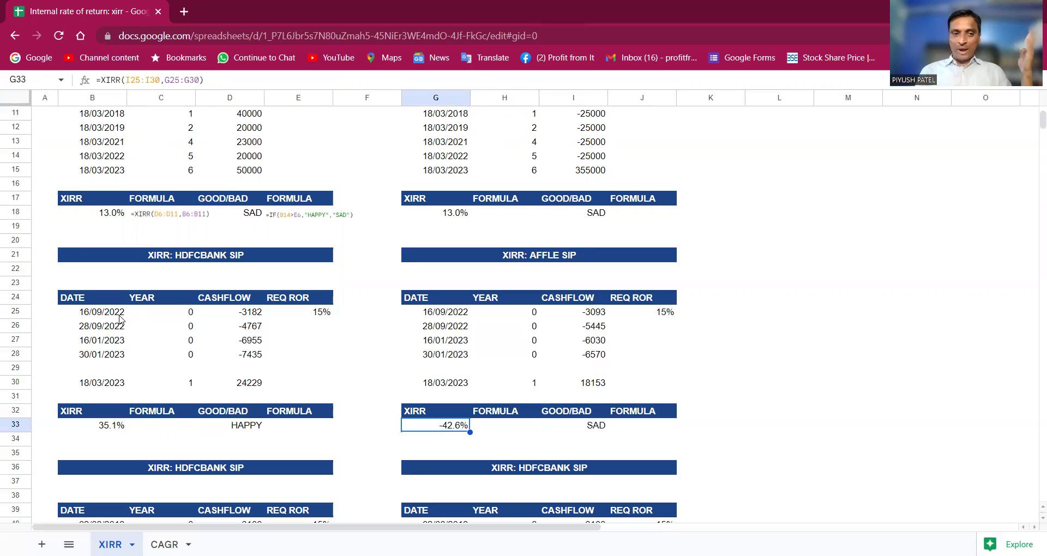
key(Left)
key(Left)
key(Left)
key(Left)
key(Left)
key(Right)
key(Right)
key(Right)
key(Right)
key(Right)
key(Right)
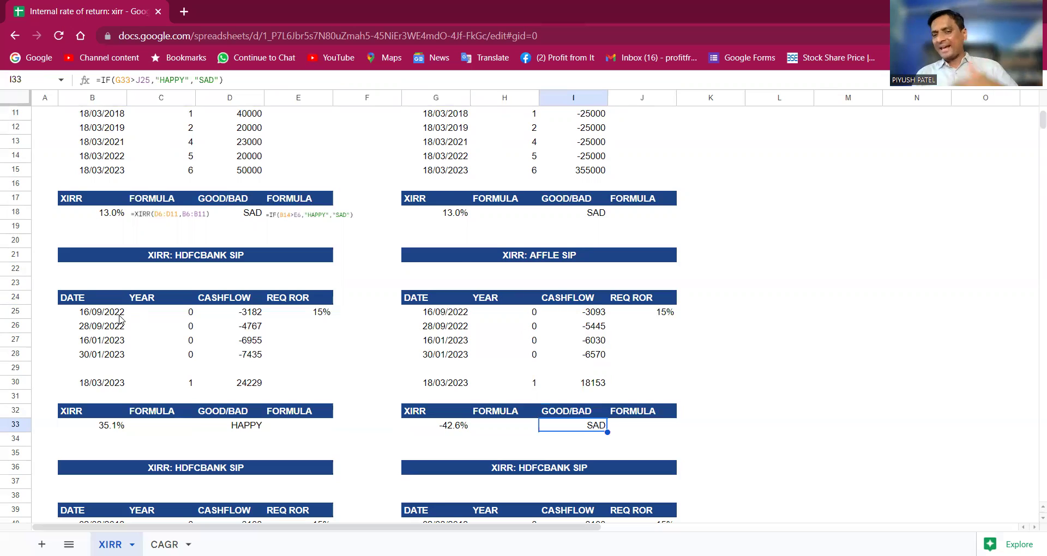
key(Left)
key(Left)
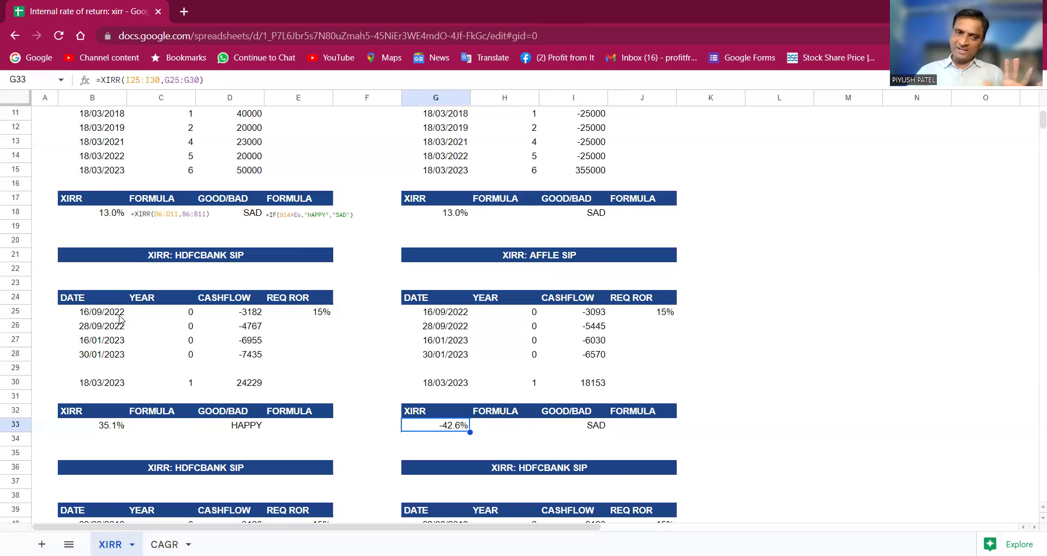
scroll(120, 319, down, 3)
scroll(276, 369, up, 1)
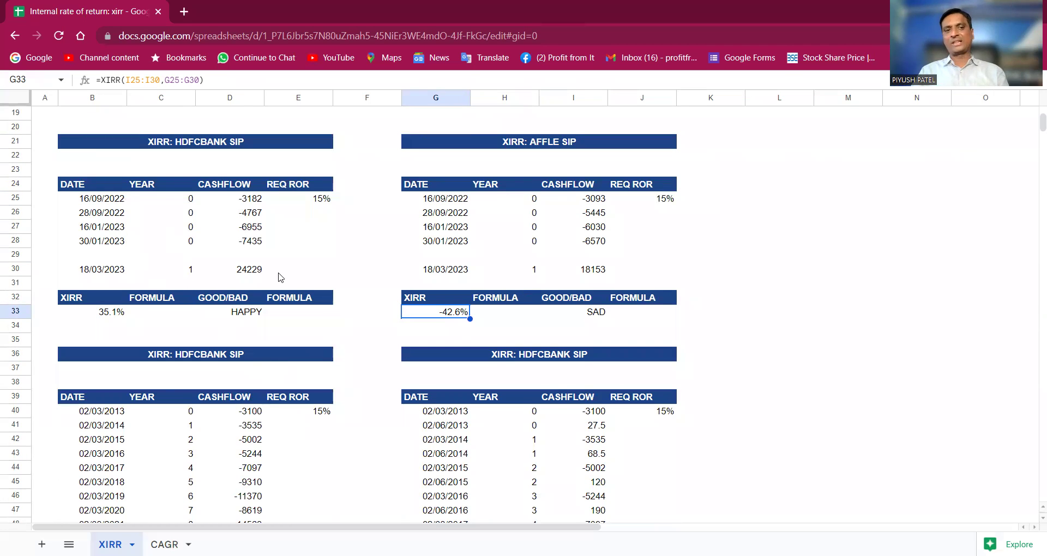
scroll(386, 305, down, 3)
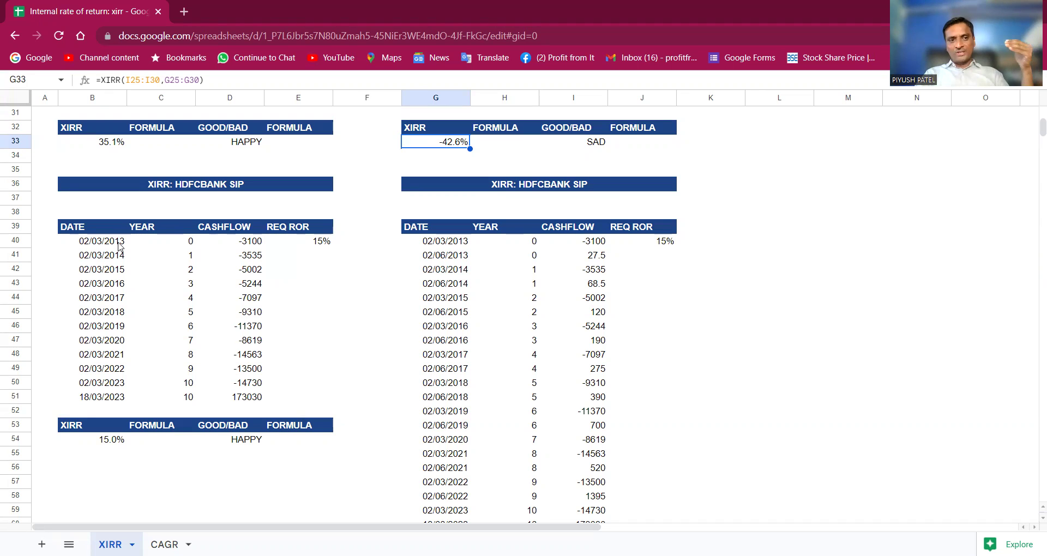
click(244, 241)
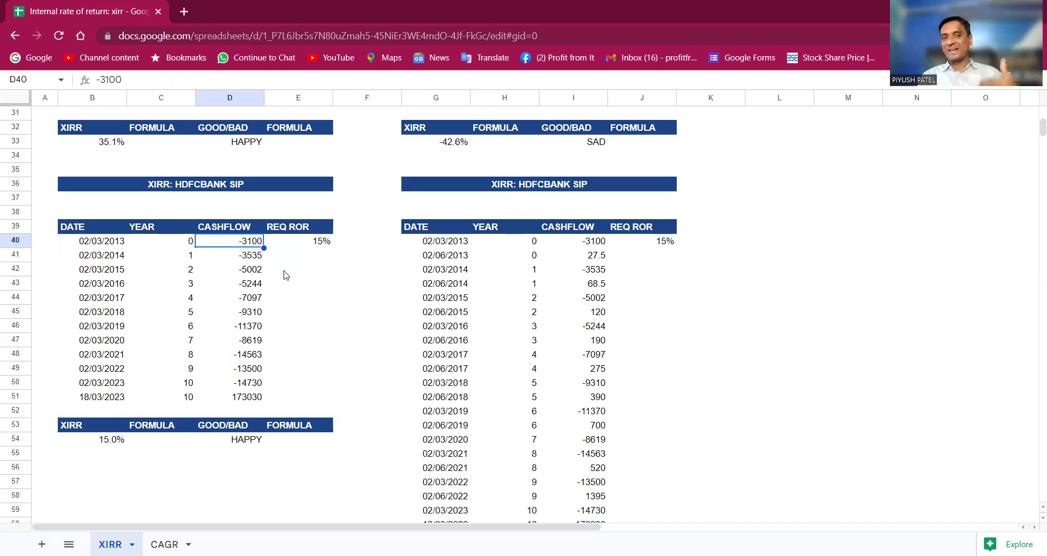
key(Down)
key(Left)
key(Left)
key(Right)
key(Right)
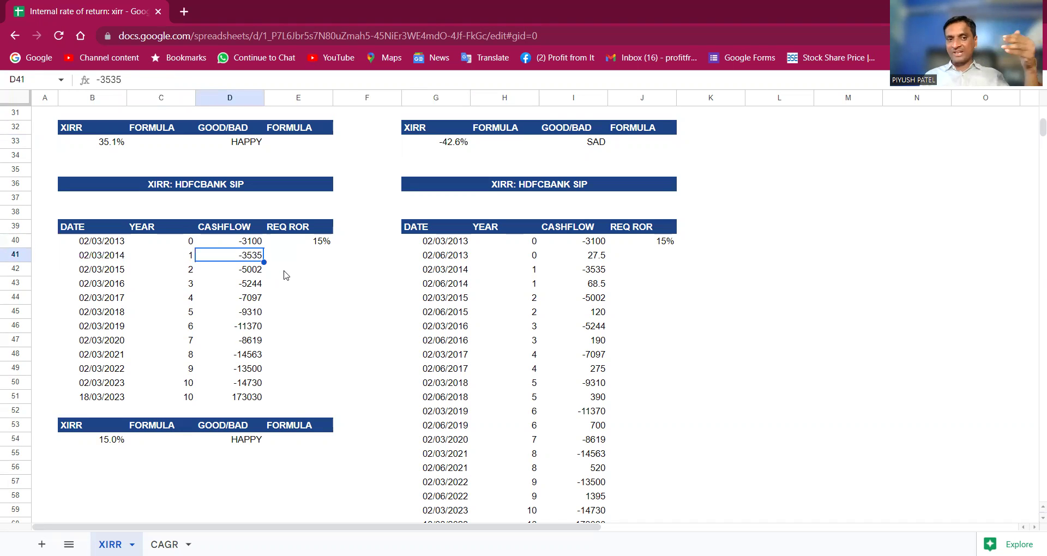
key(Down)
key(Down)
key(Down)
key(Down)
key(Left)
key(Left)
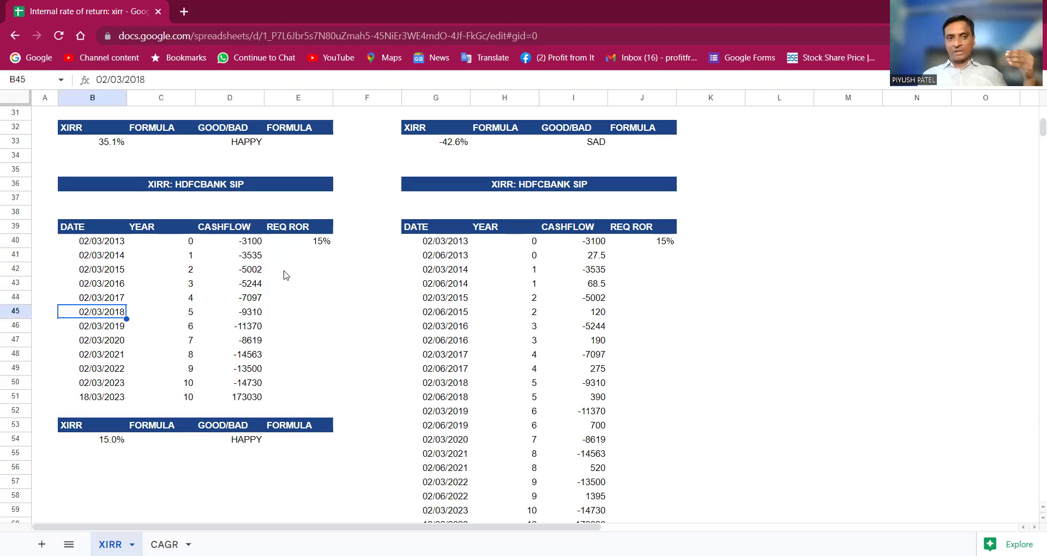
key(Down)
key(Right)
key(Right)
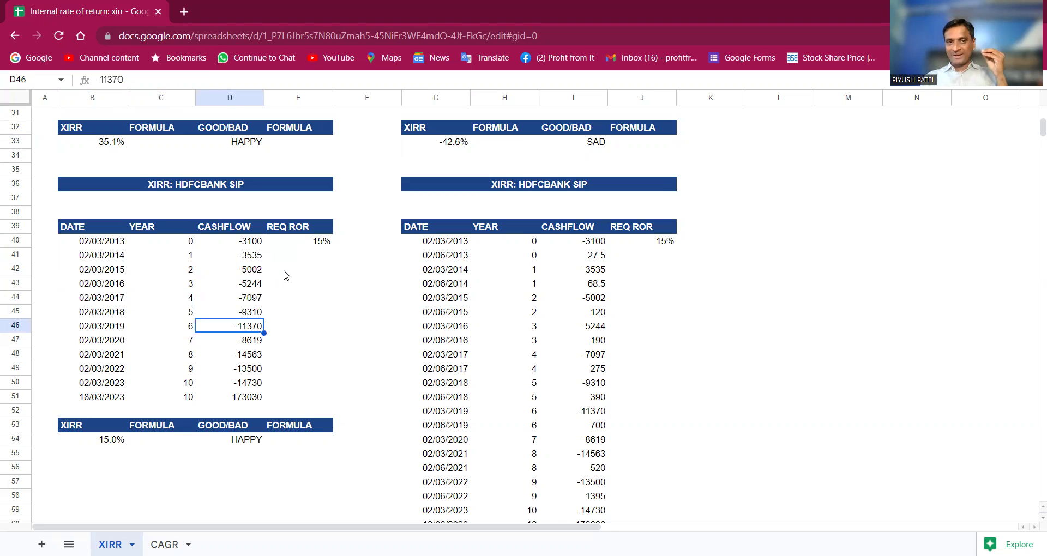
key(Down)
key(Down)
key(Down)
key(Down)
key(Down)
key(Left)
key(Up)
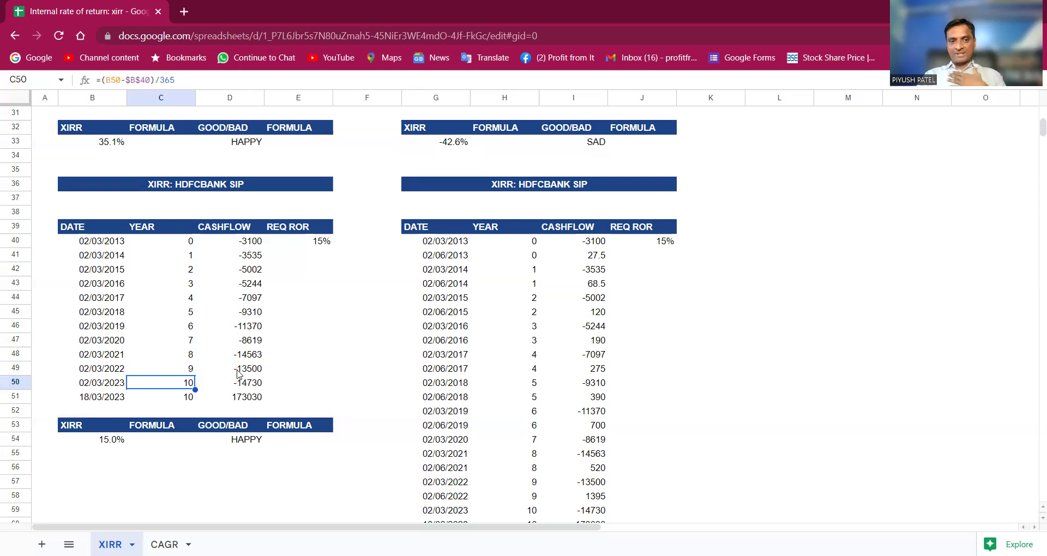
drag(254, 243, 253, 389)
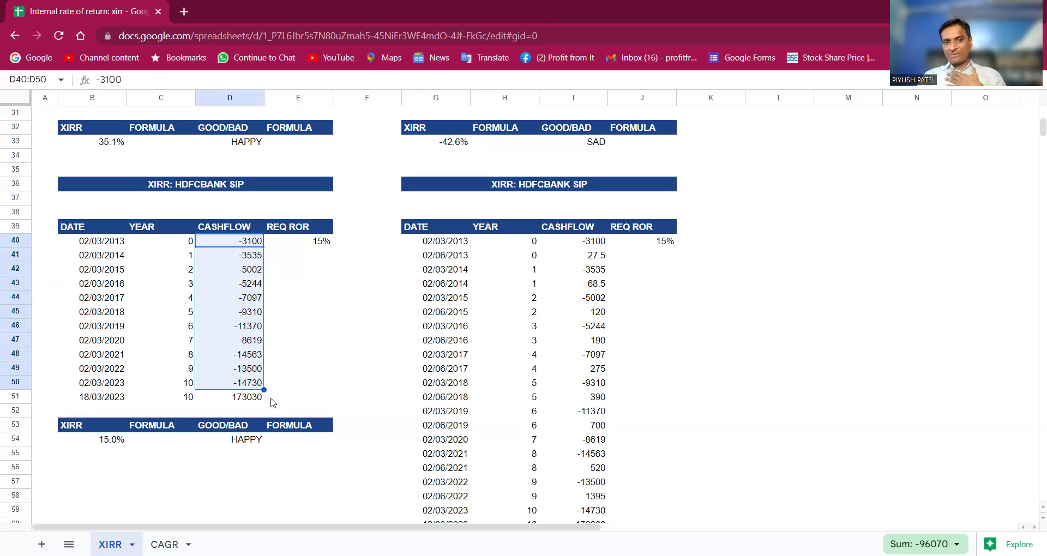
click(253, 404)
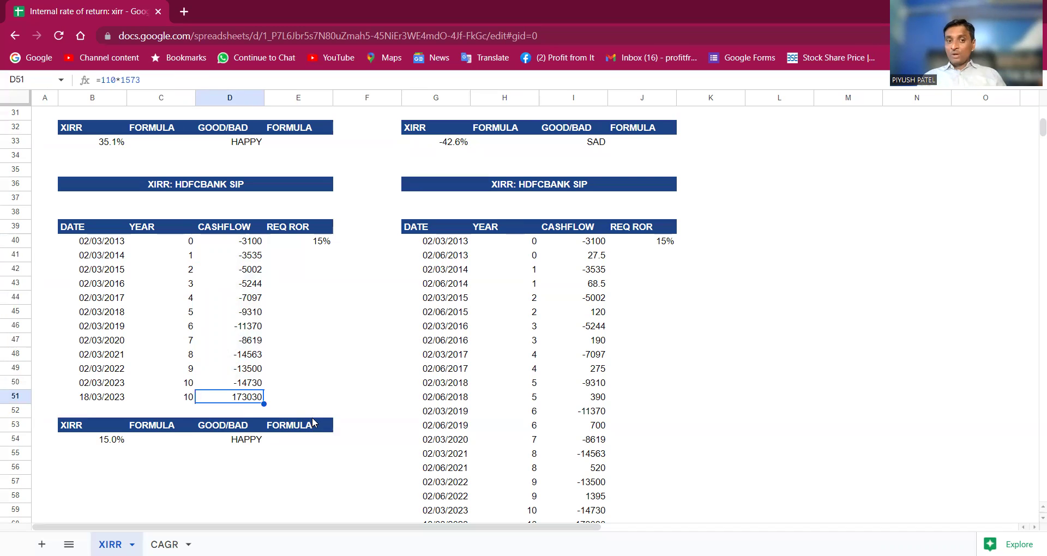
key(Down)
key(Down)
key(Down)
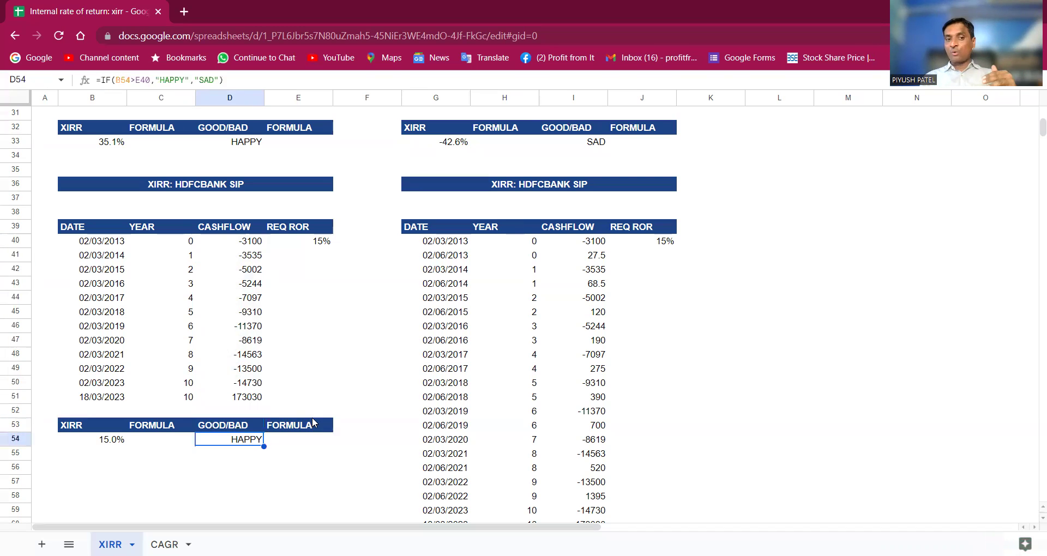
key(Left)
key(Left)
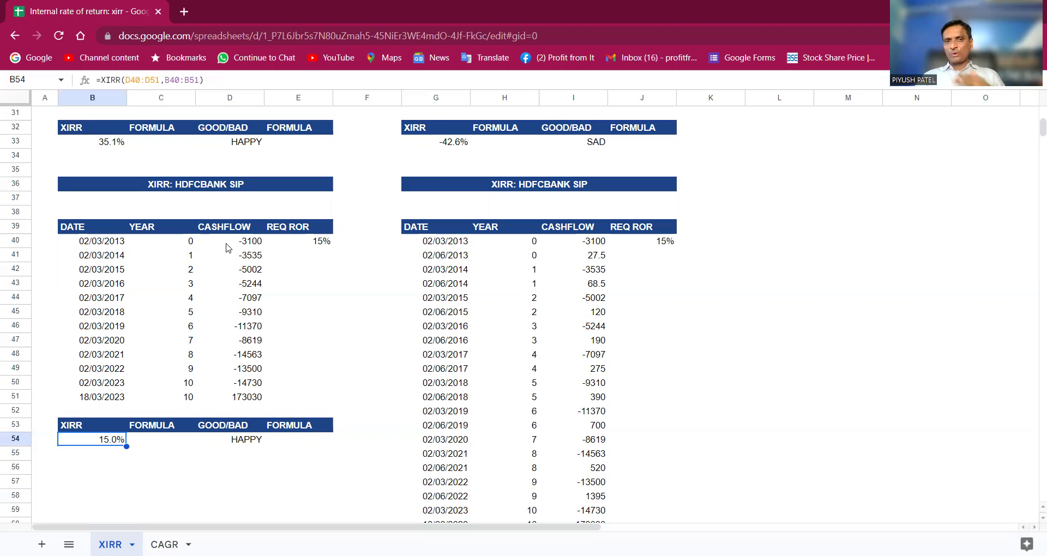
click(480, 184)
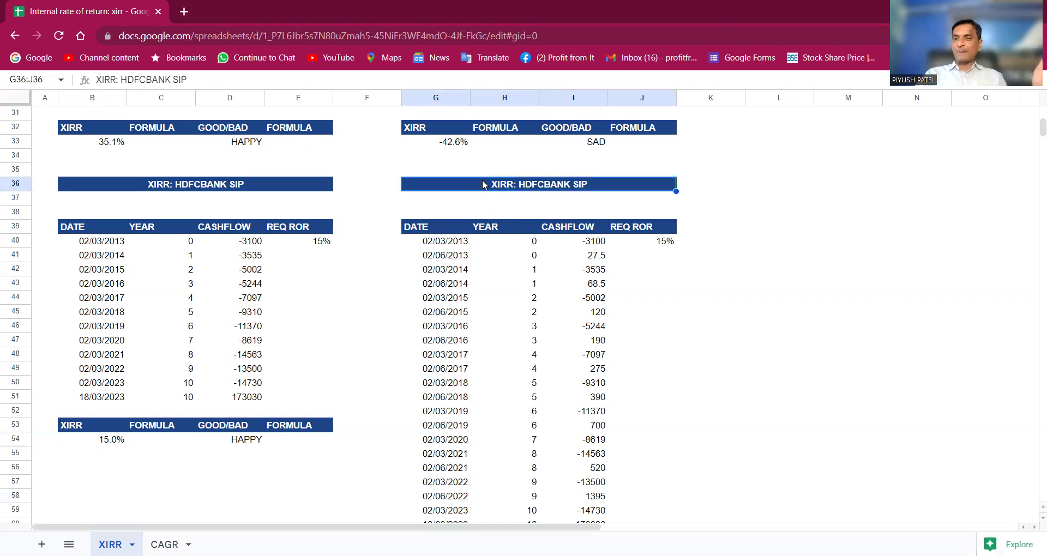
scroll(624, 213, down, 1)
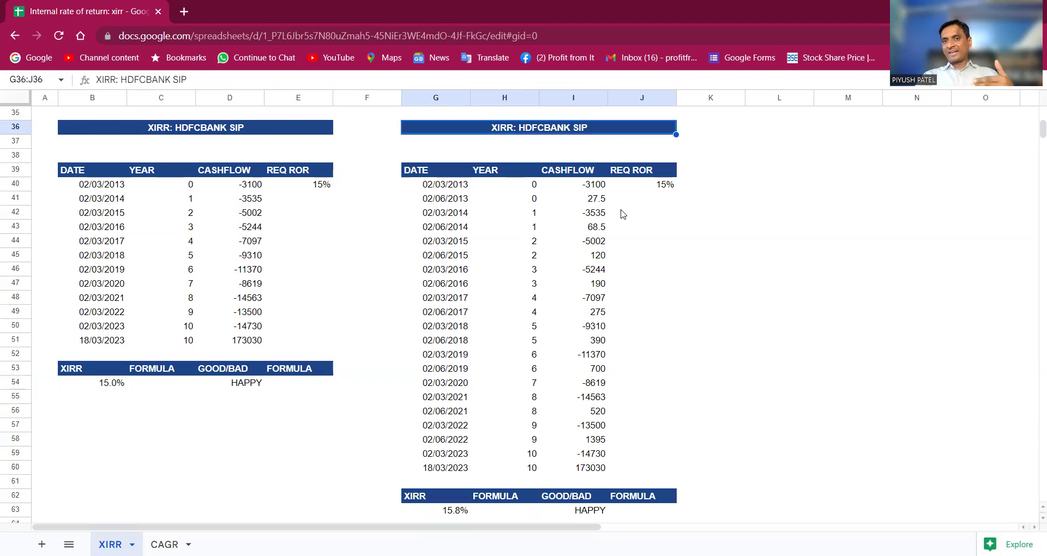
click(594, 187)
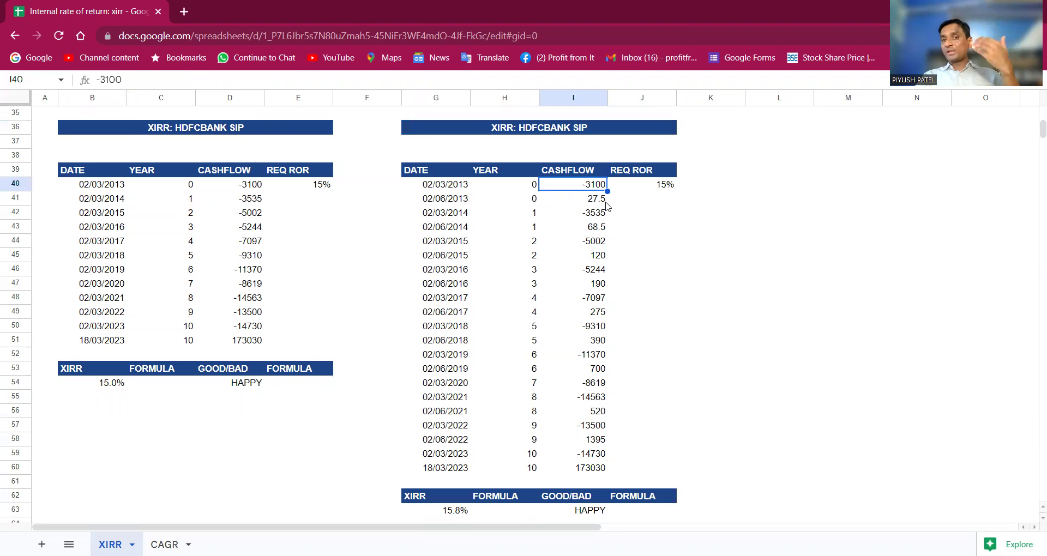
click(604, 203)
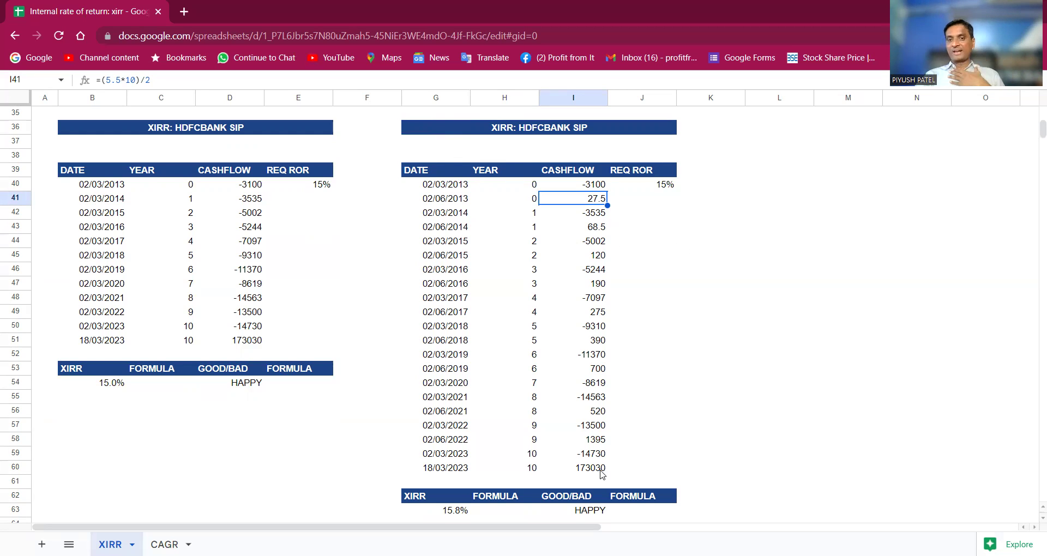
click(602, 472)
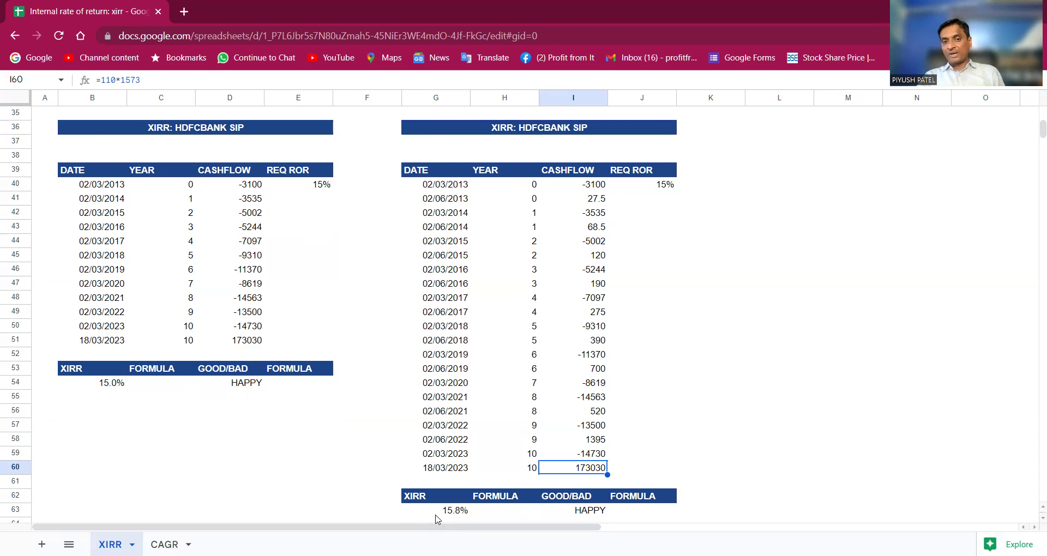
click(457, 514)
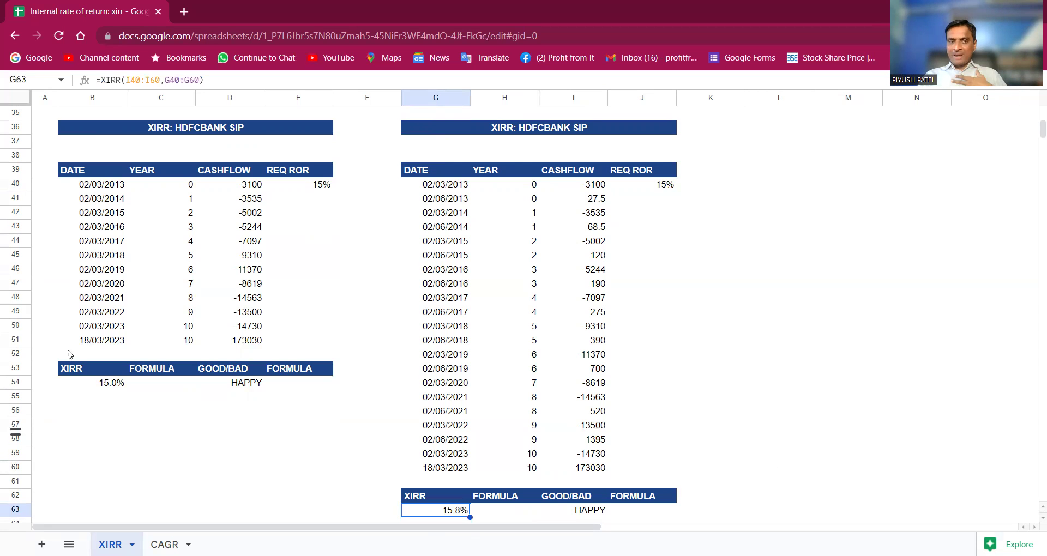
click(116, 385)
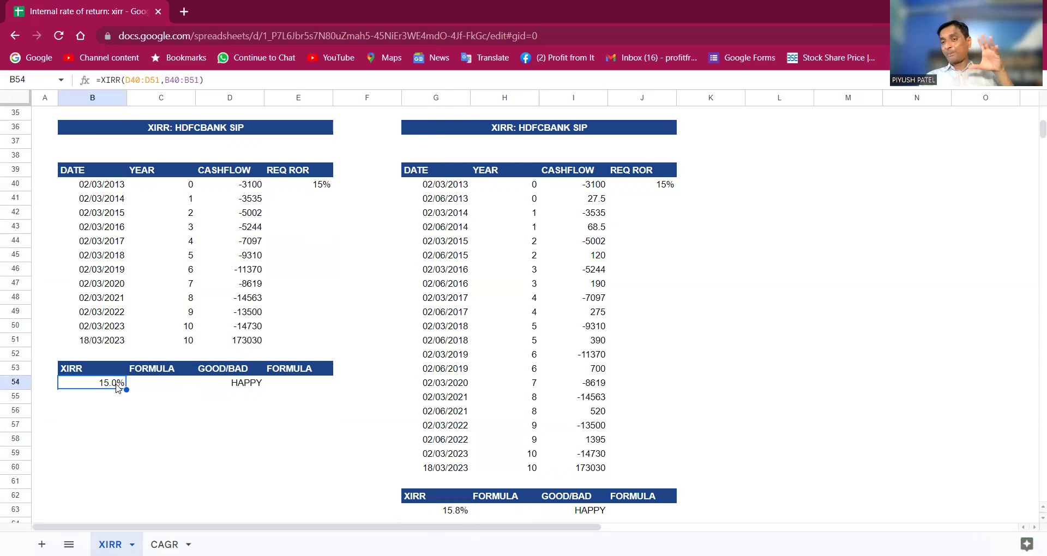
click(439, 507)
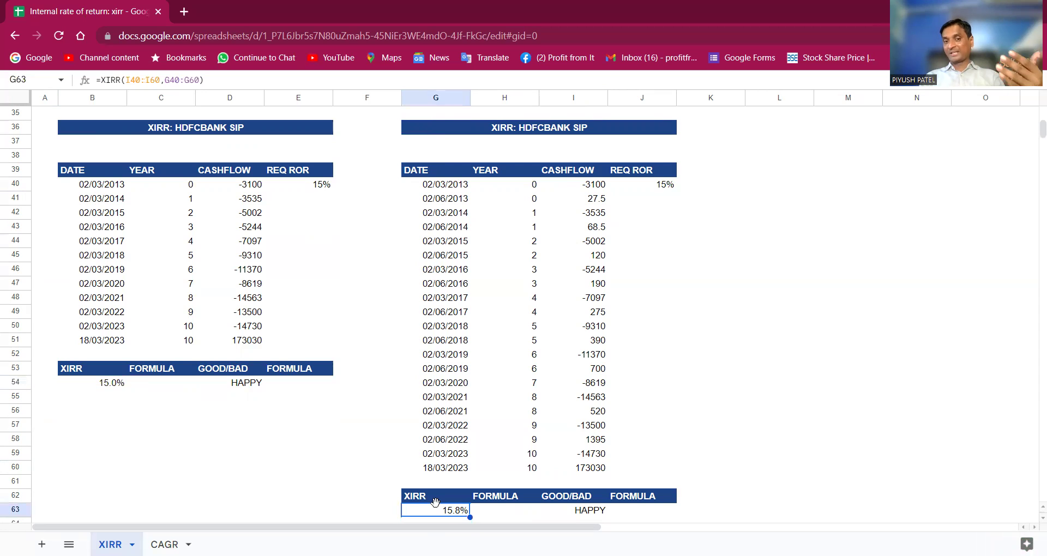
click(673, 414)
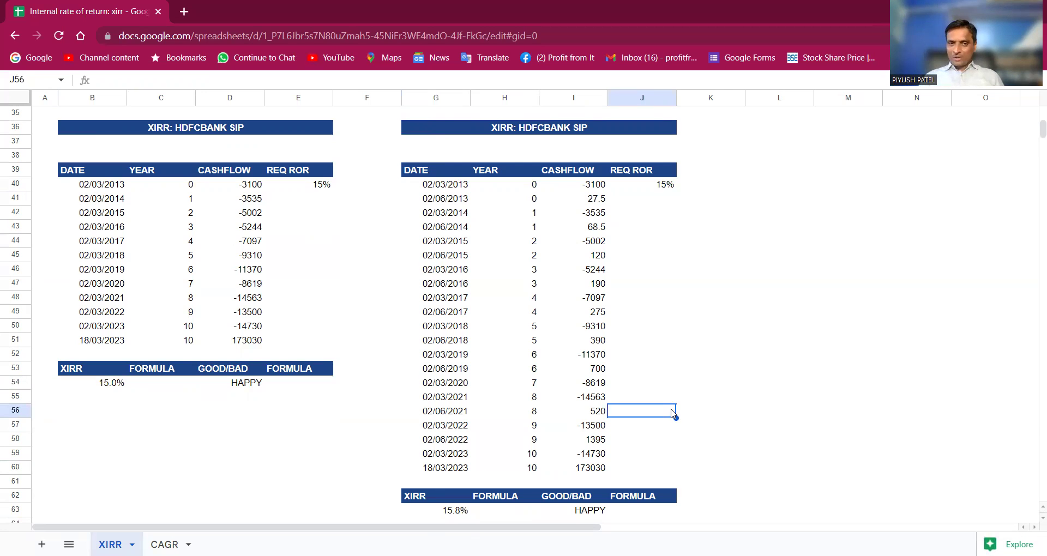
scroll(674, 417, down, 1)
scroll(676, 431, up, 2)
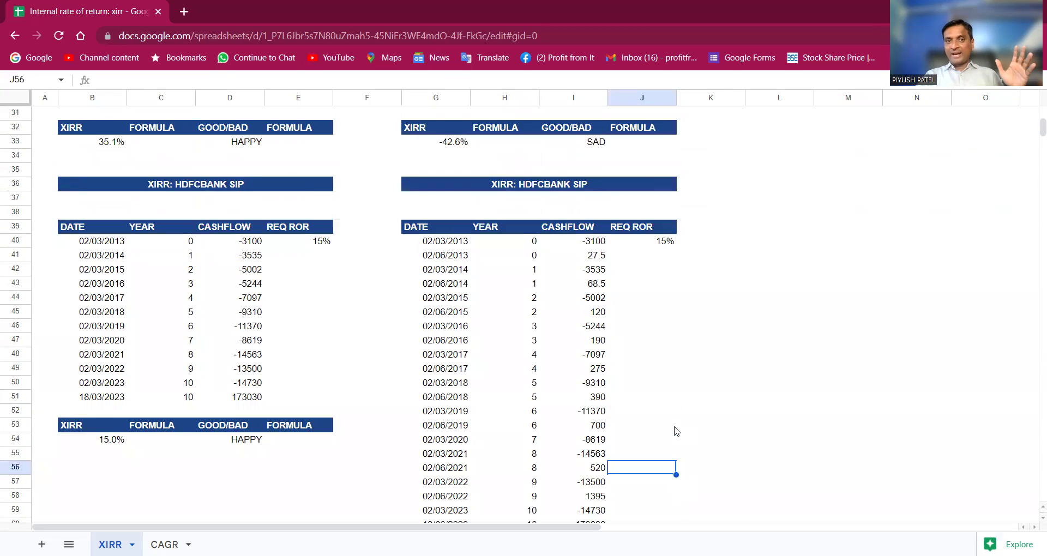
scroll(677, 431, up, 2)
scroll(716, 421, up, 3)
scroll(715, 421, up, 3)
scroll(717, 420, down, 1)
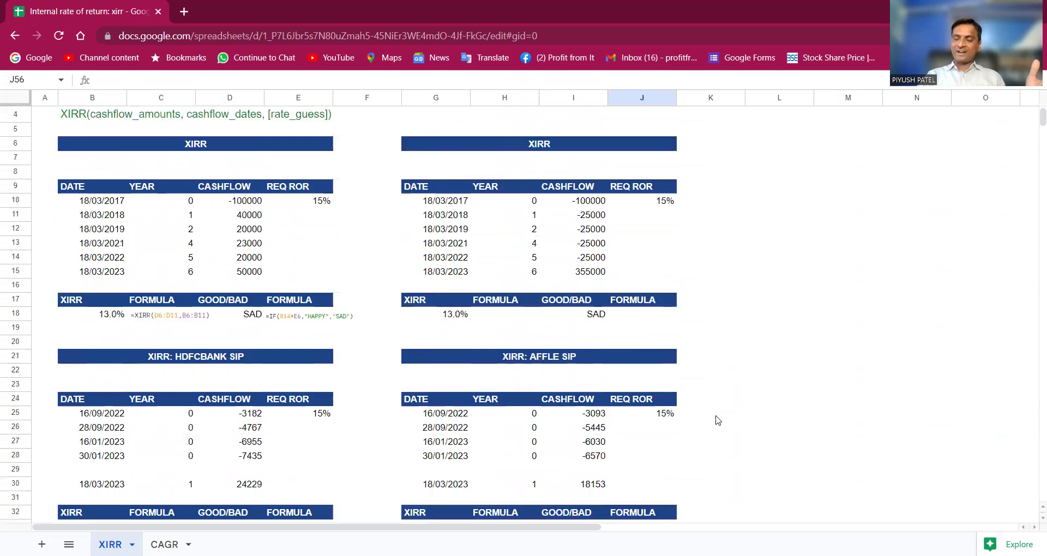
scroll(718, 420, up, 1)
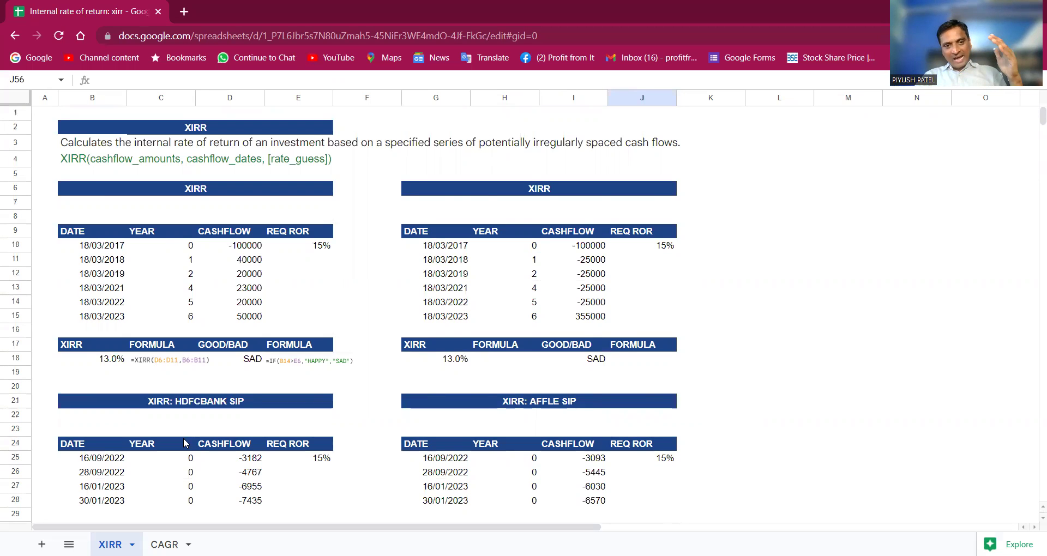
scroll(202, 436, down, 3)
scroll(221, 429, down, 3)
scroll(217, 431, down, 2)
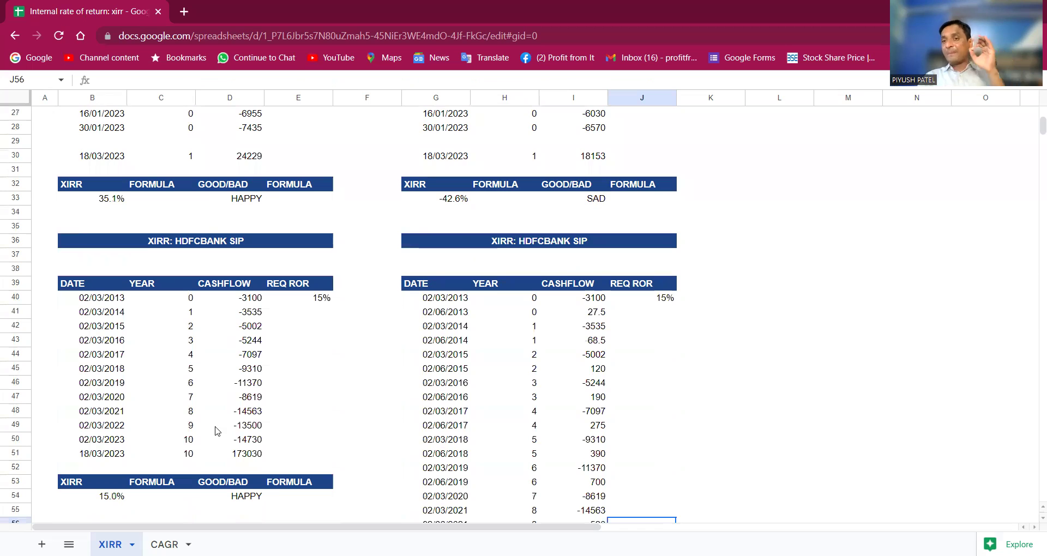